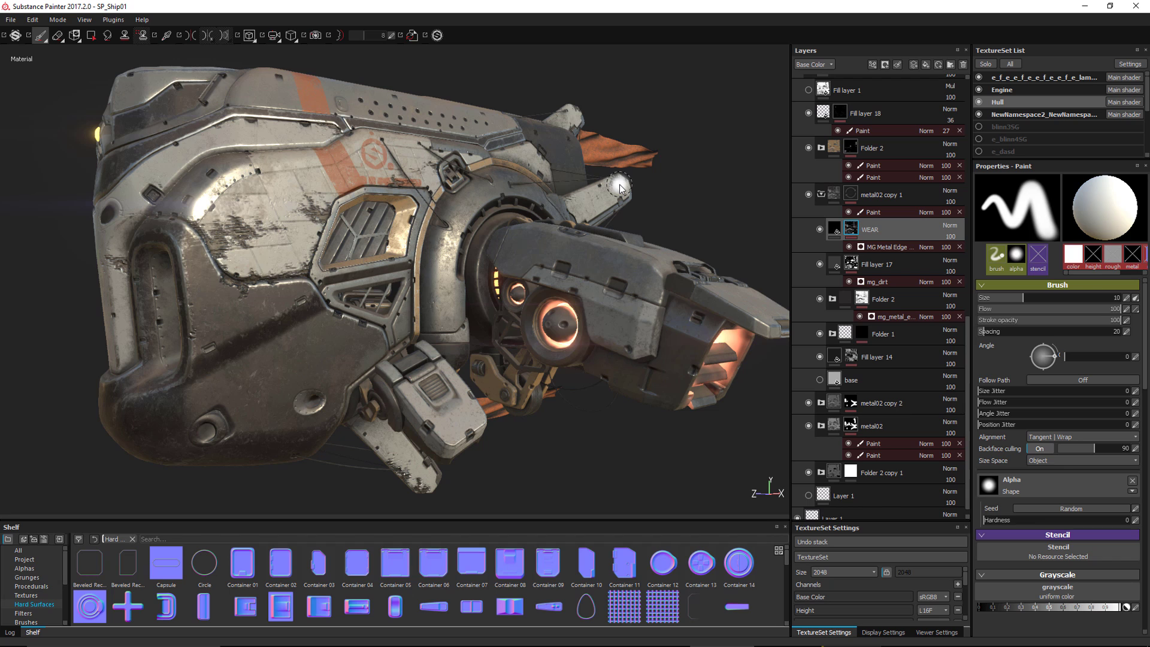
Solo the Hull texture set to hide the engine, and orbit to the hull's side.
left_click(987, 65)
left_click_drag(588, 216, 422, 323, "alt")
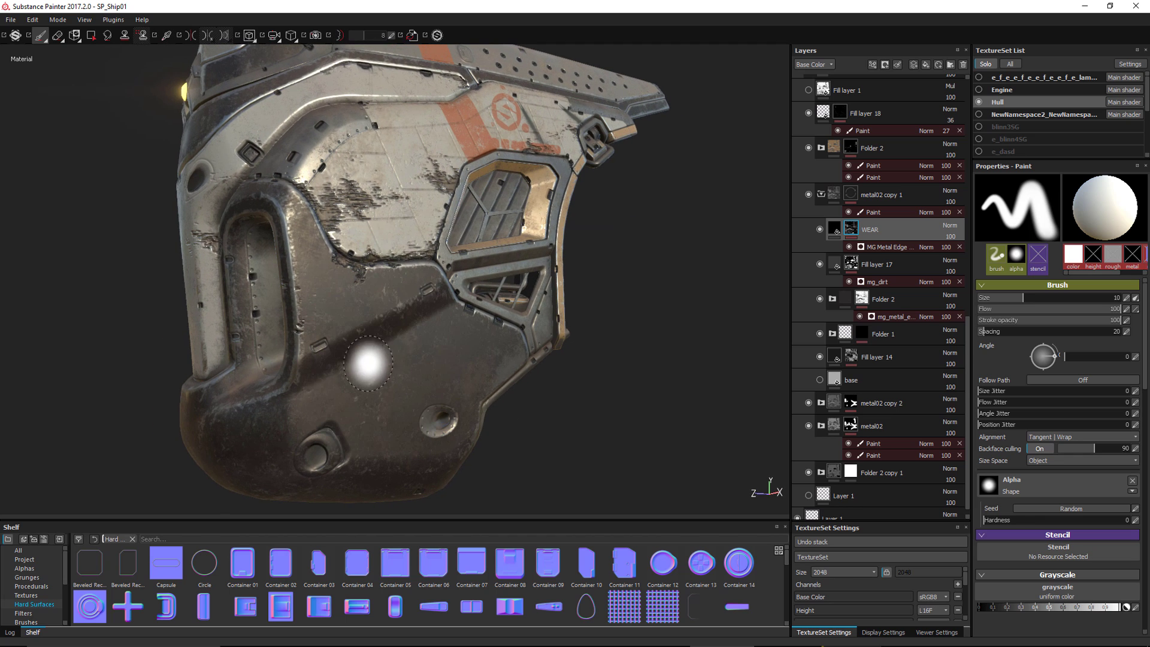
left_click_drag(399, 370, 539, 409, "alt")
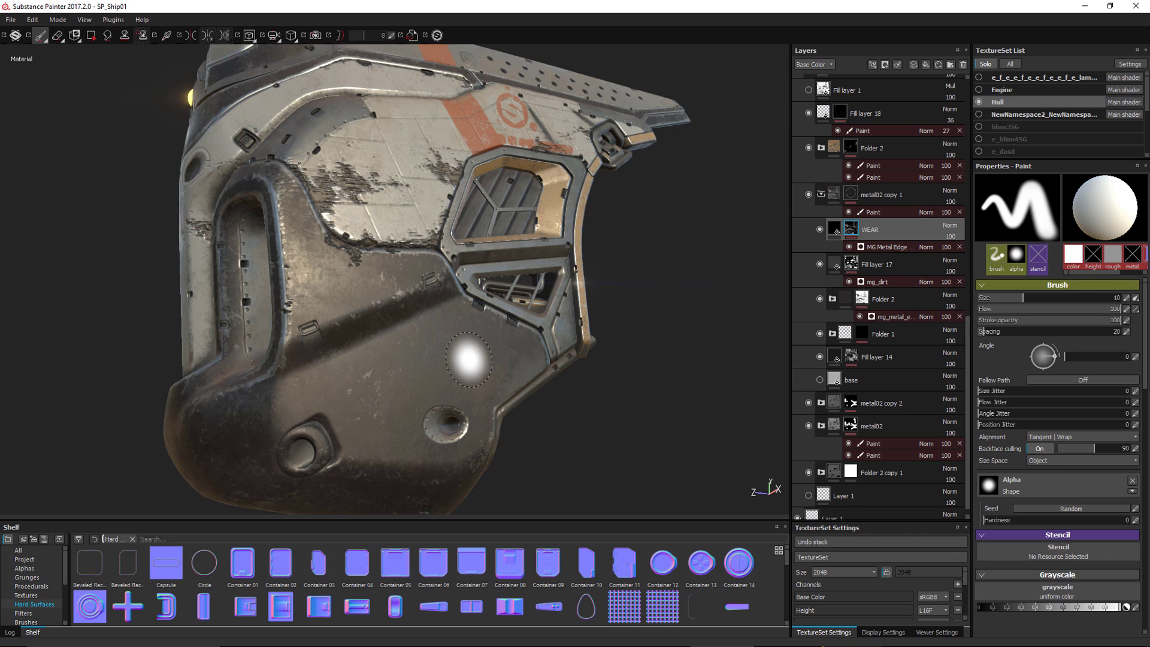
left_click_drag(463, 359, 525, 283, "alt")
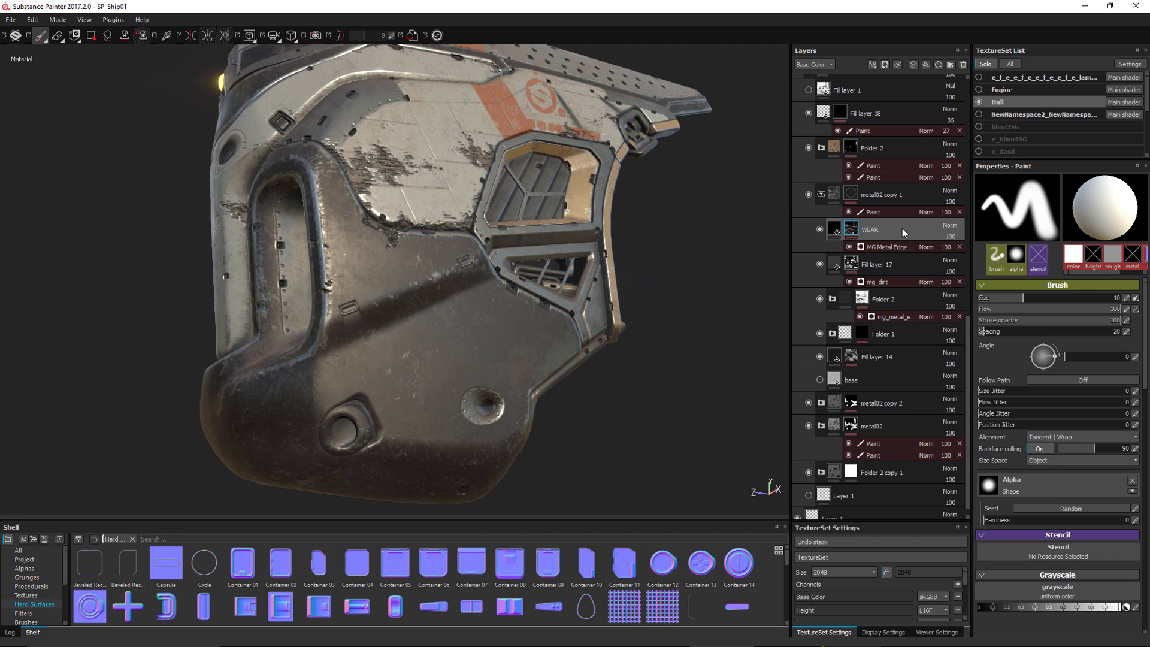
Add a new paint layer above WEAR named Details.
left_click(914, 66)
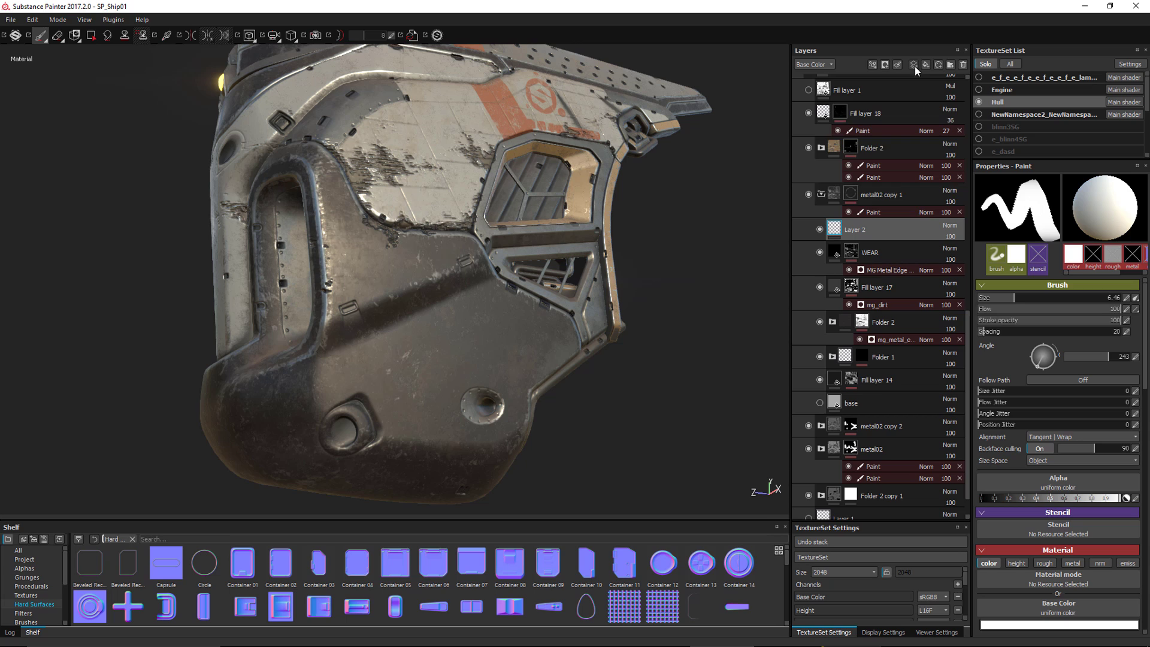
double_click(861, 231)
type("E")
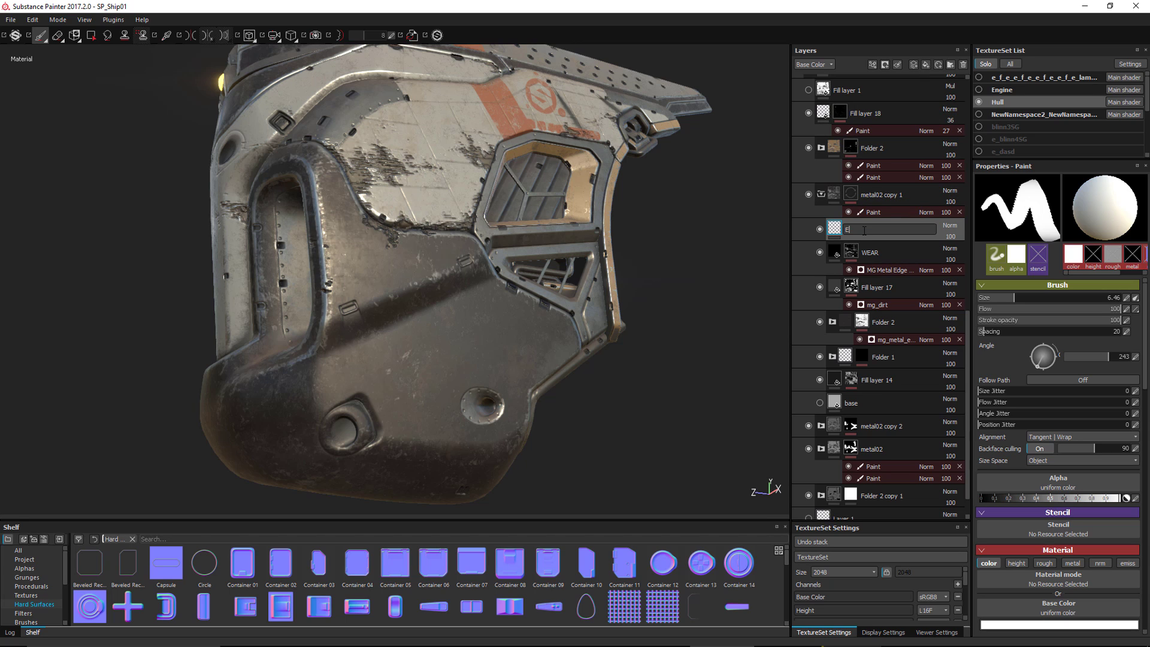
type("Details")
key("Return")
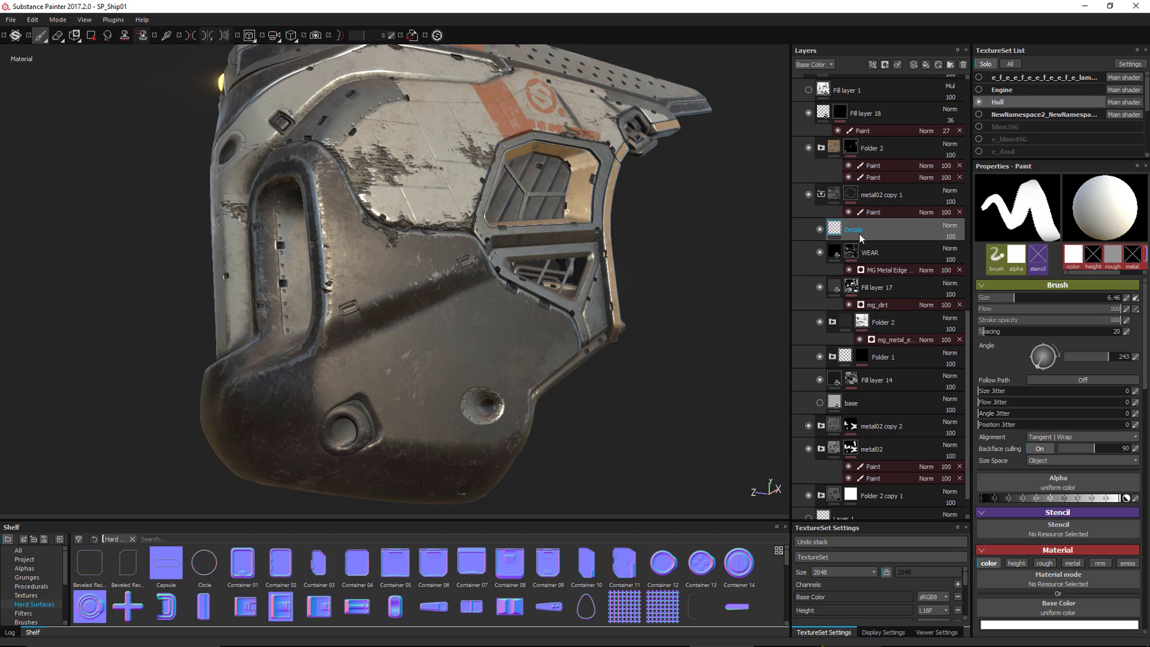
scroll(1117, 264, "down", 5)
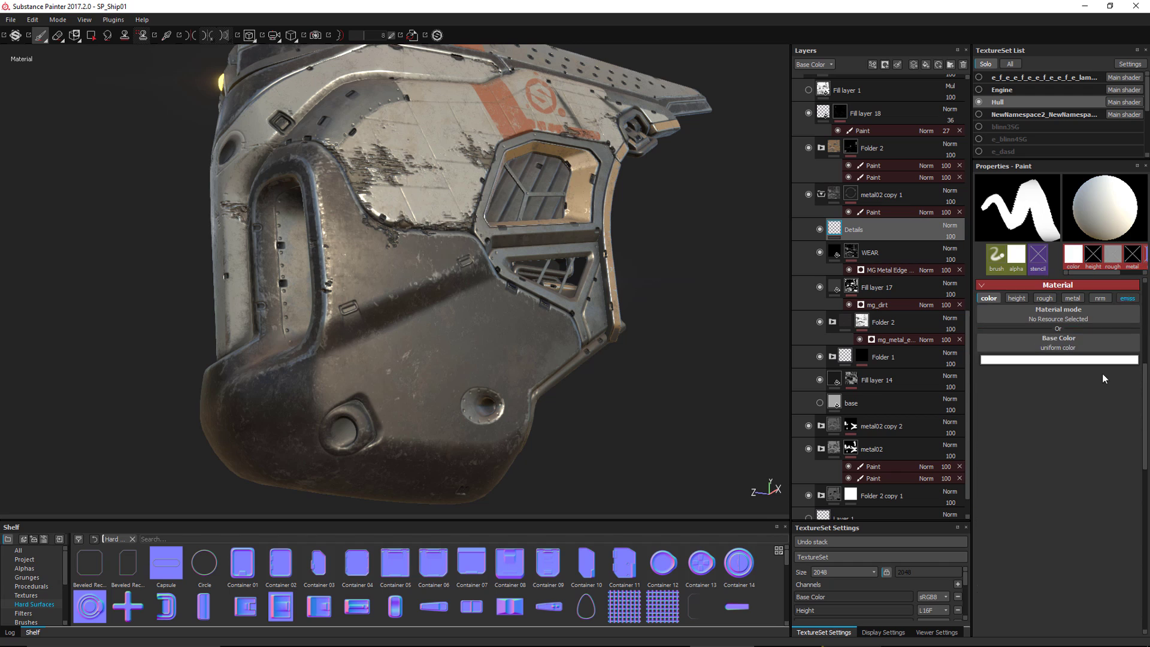
Make Details paint only the normal channel, using Handle 02 as the normal stamp.
left_click(989, 298)
left_click(1100, 298)
left_click_drag(1108, 328, 1074, 351)
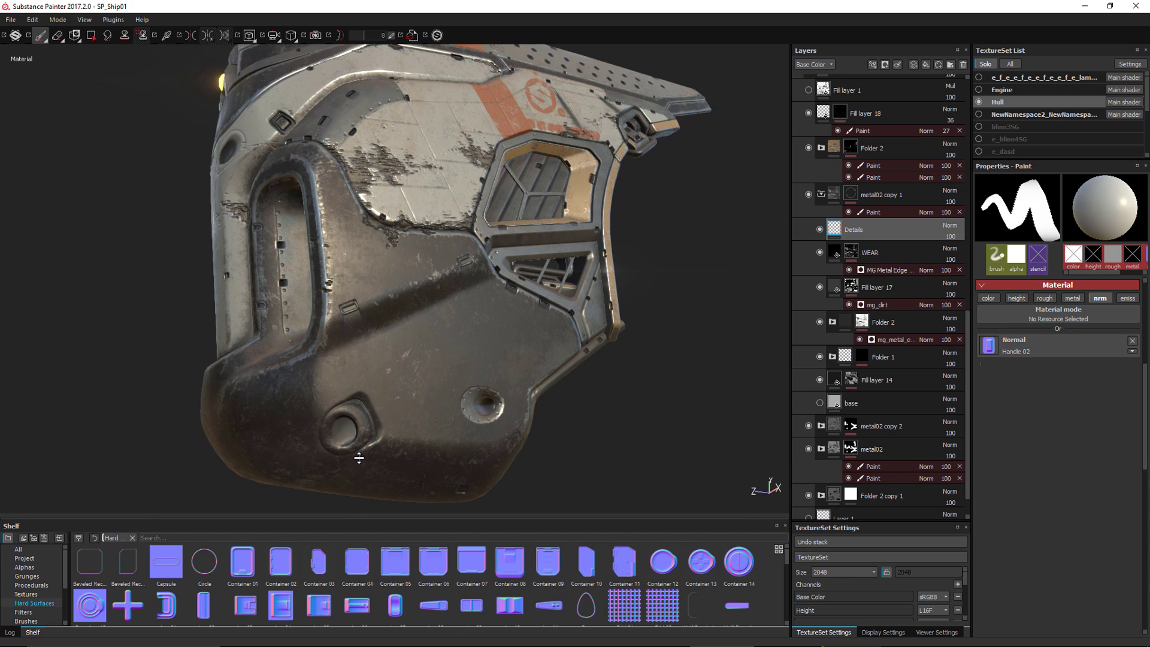
left_click_drag(358, 521, 359, 459)
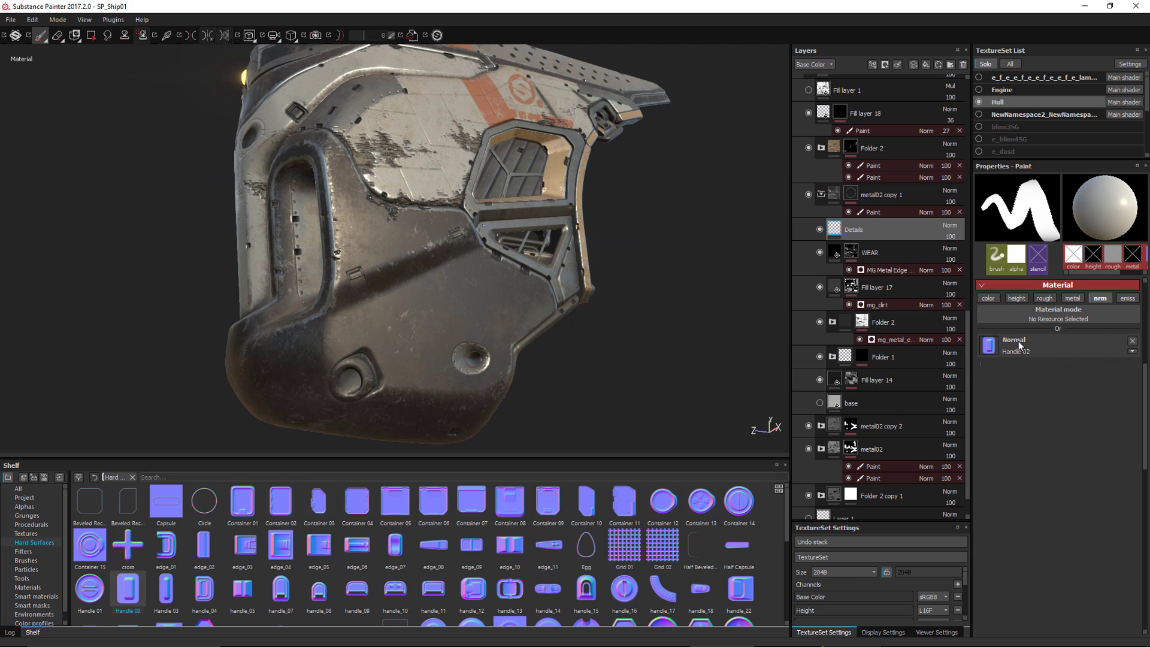
scroll(1018, 346, "up", 5)
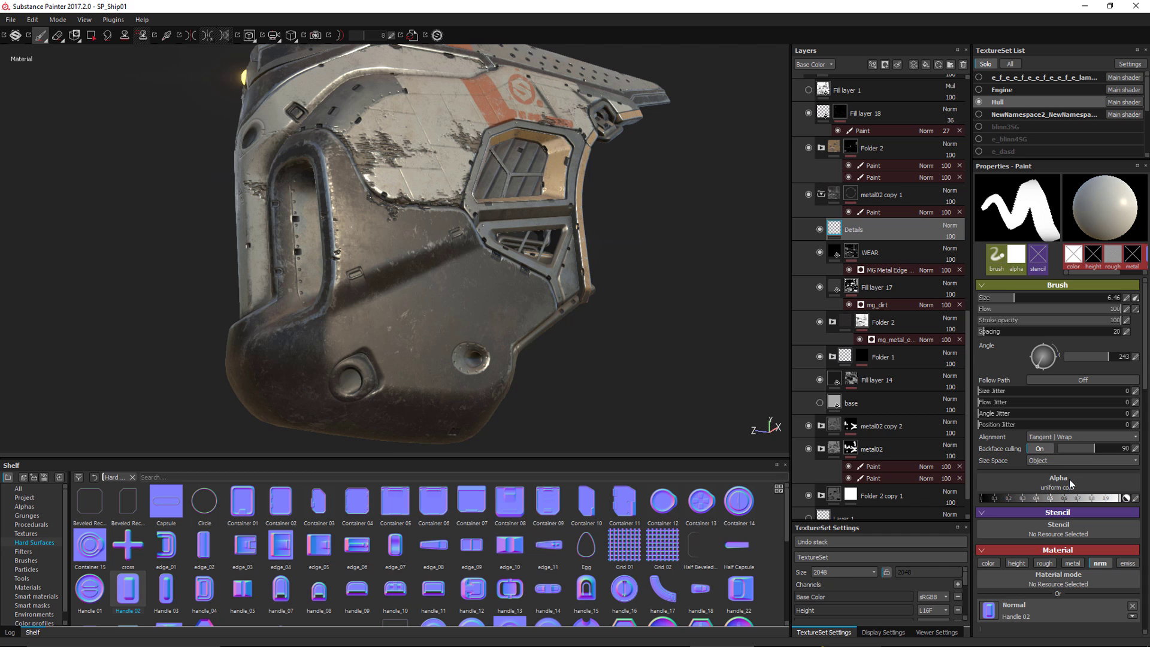
scroll(441, 260, "up", 3)
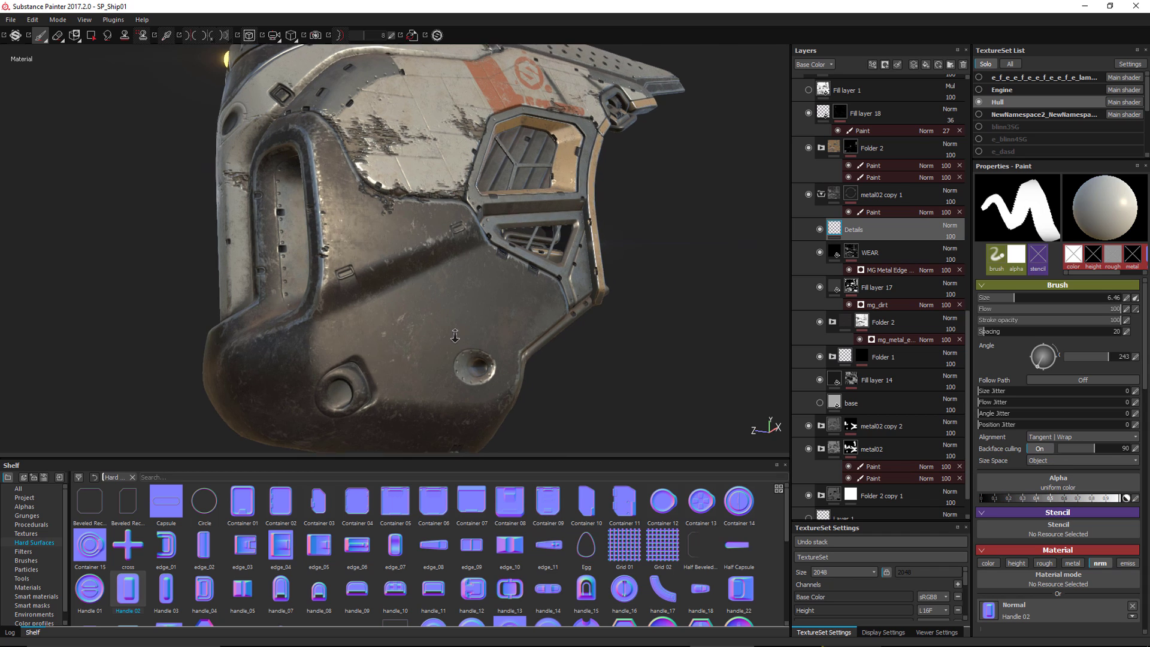
Stamp a Handle 02 recess onto the dark lower hull panel at brush size about 14.
right_click_drag(410, 330, 427, 303, "ctrl")
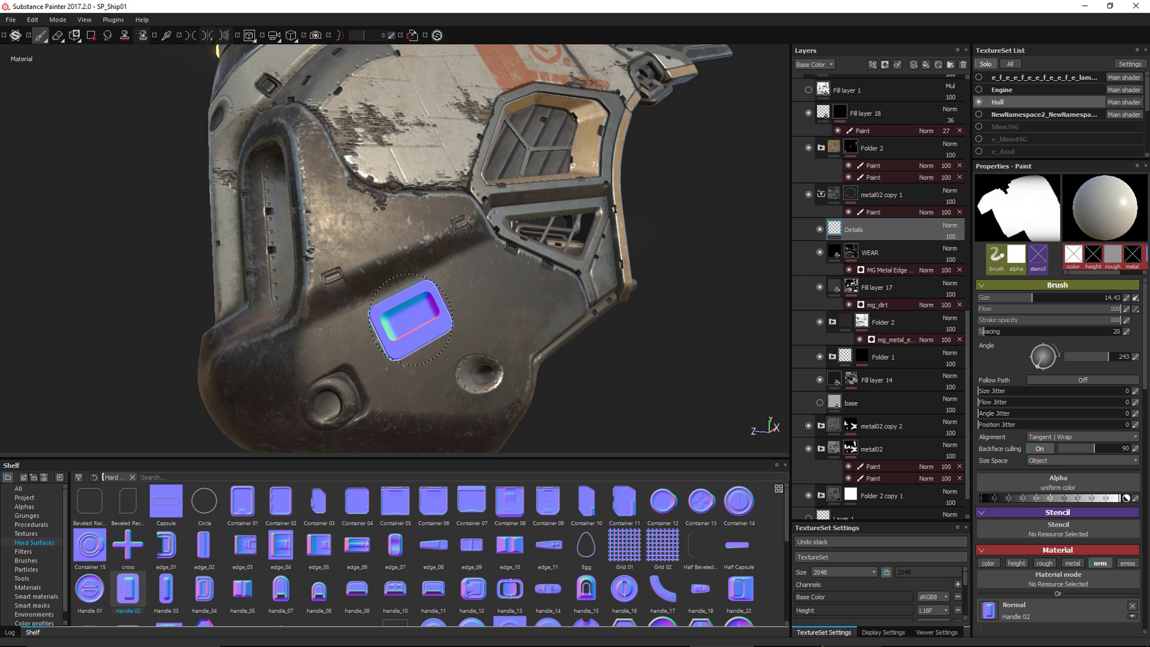
left_click_drag(428, 304, 424, 314, "alt")
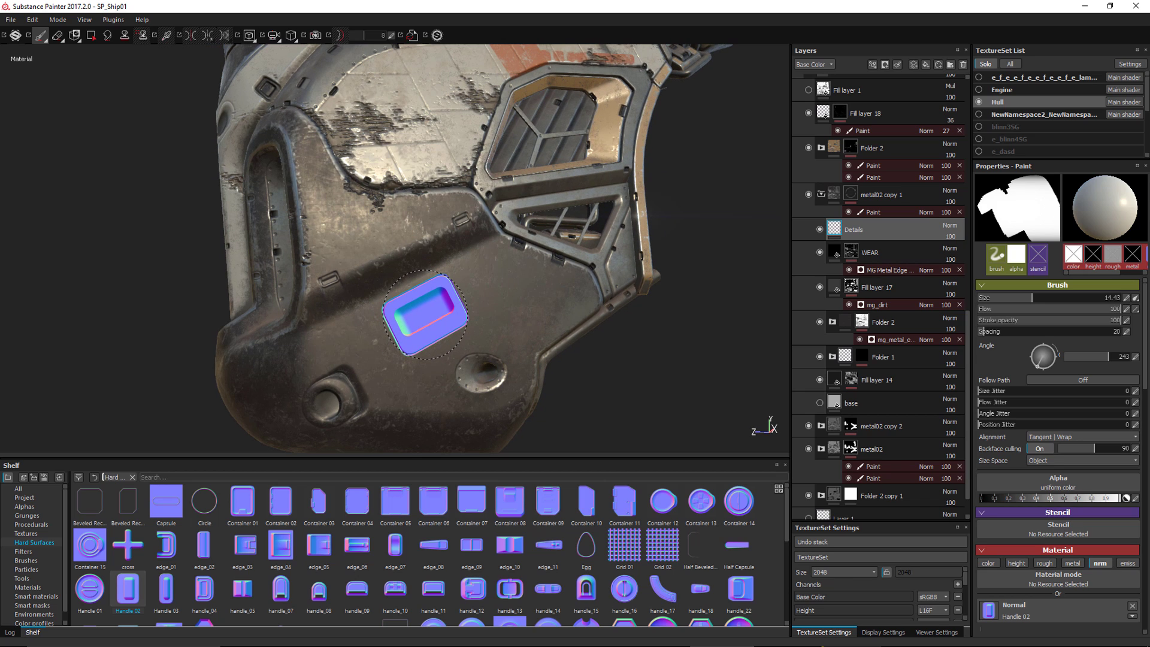
left_click(424, 315)
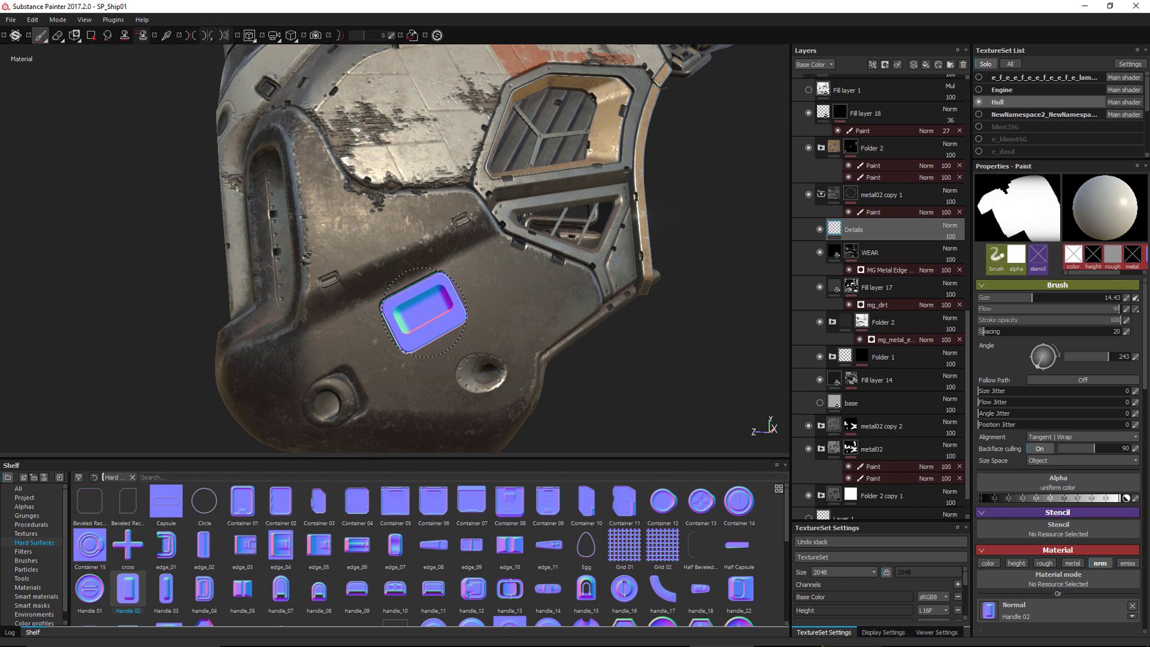
left_click_drag(488, 269, 537, 339, "alt")
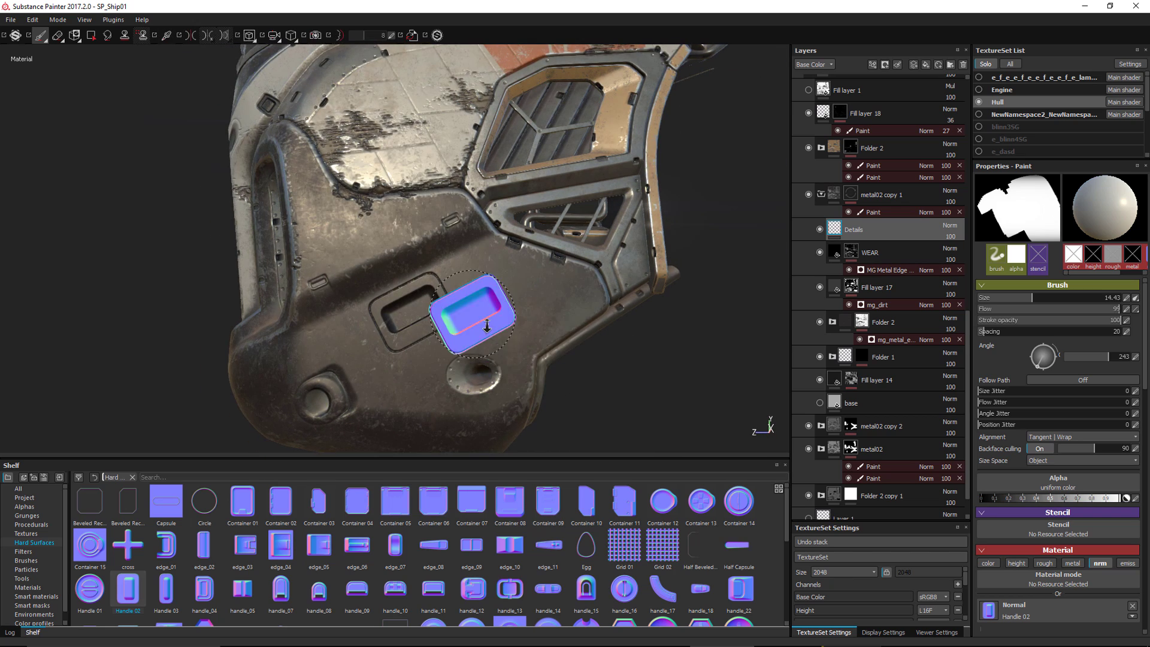
left_click_drag(539, 338, 547, 395, "alt")
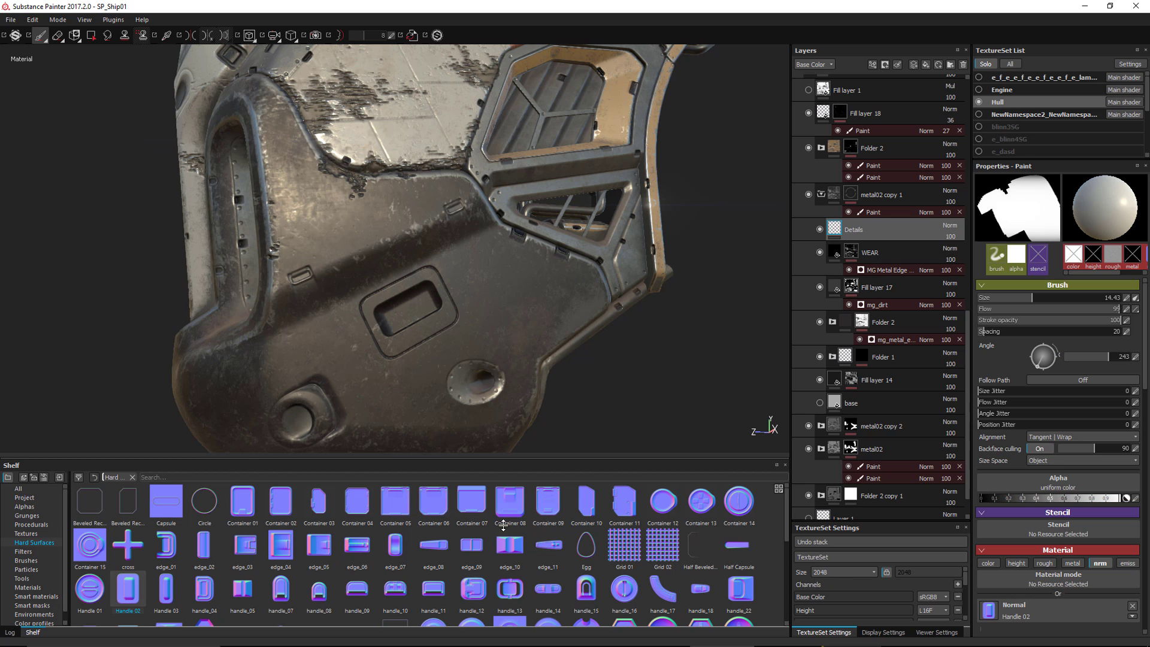
Reduce the brush size to about 6.86 and inspect the stamped panel from several angles.
left_click_drag(500, 459, 501, 536)
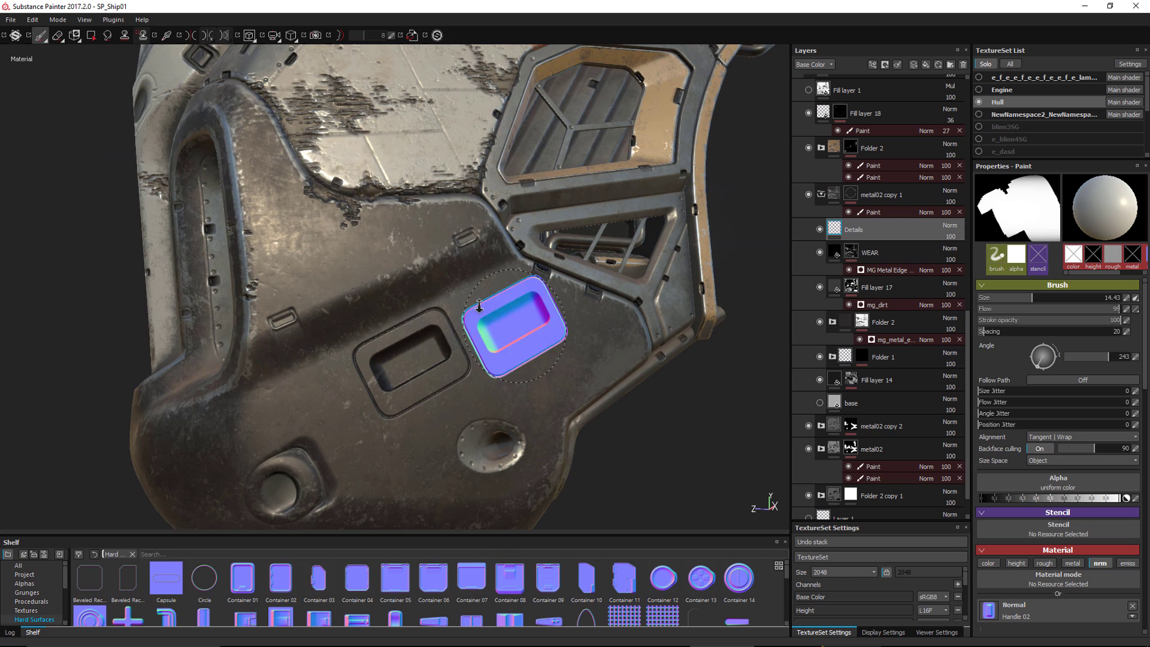
right_click_drag(500, 359, 501, 334, "ctrl")
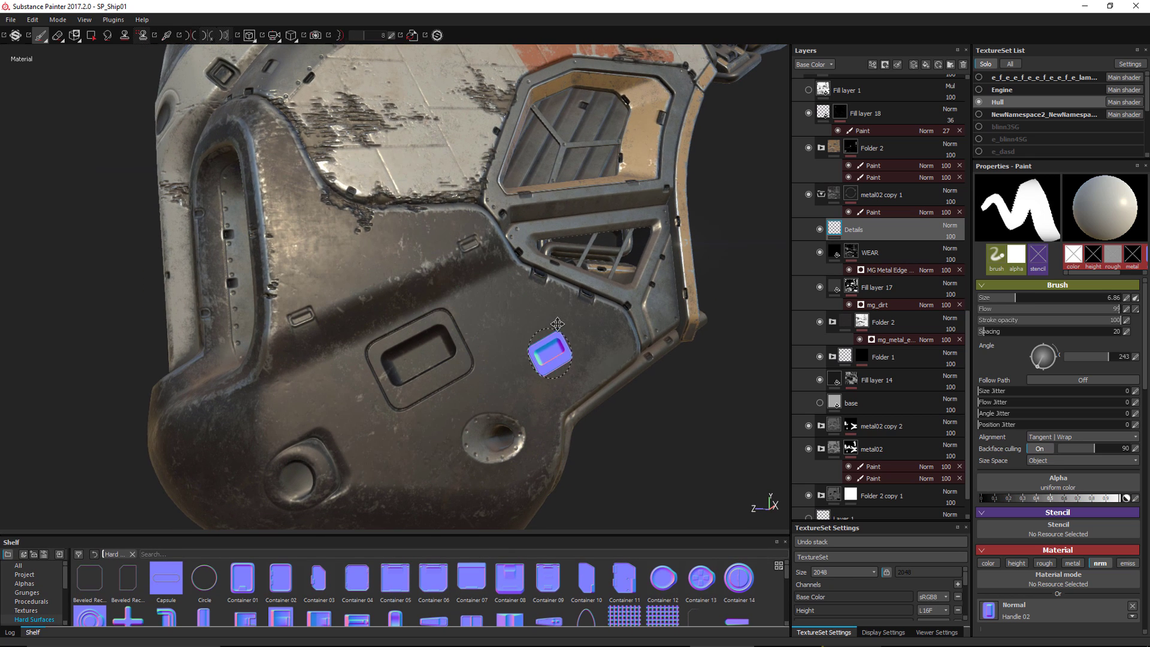
left_click_drag(546, 354, 526, 306, "alt")
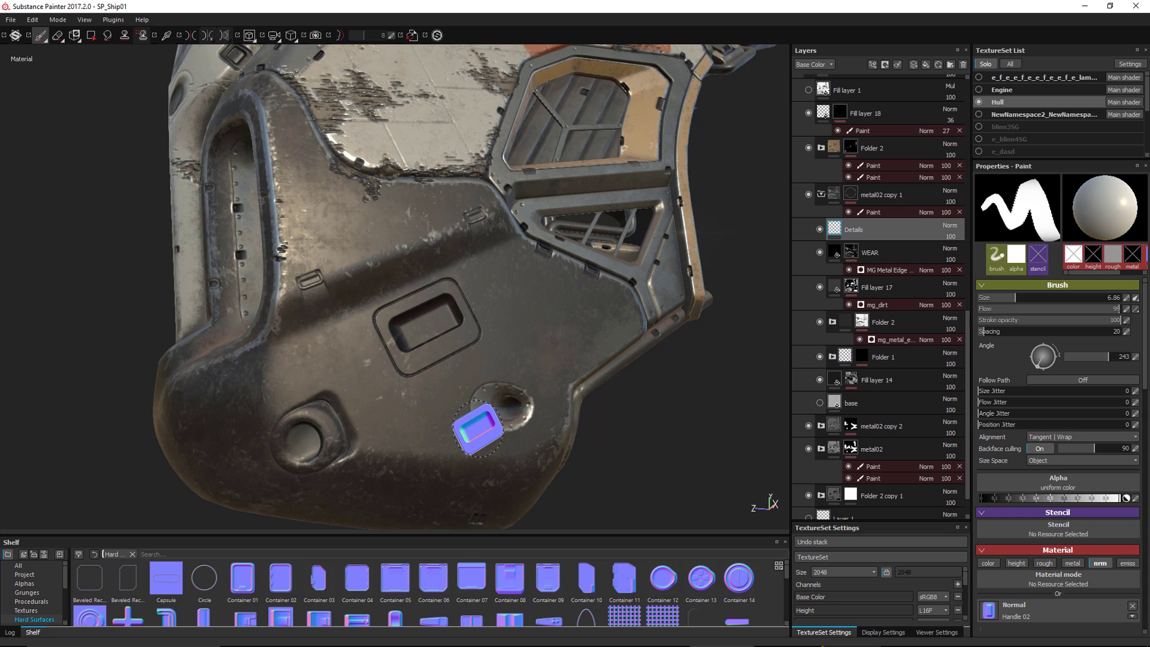
left_click_drag(609, 270, 497, 306, "alt")
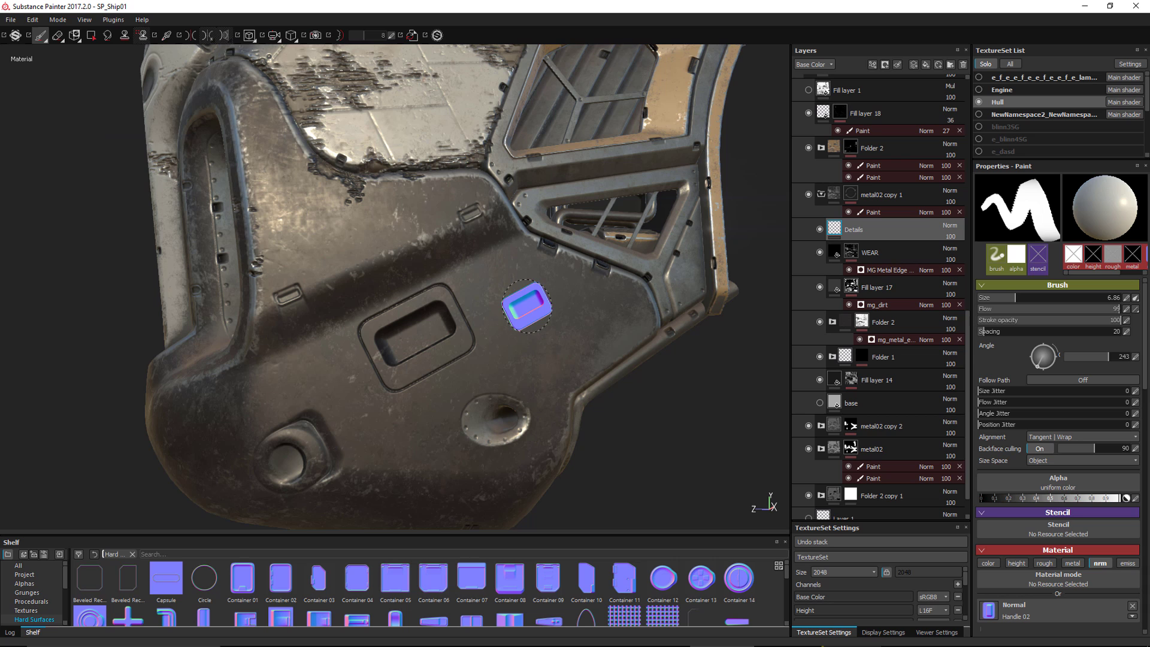
left_click_drag(539, 308, 465, 339, "alt")
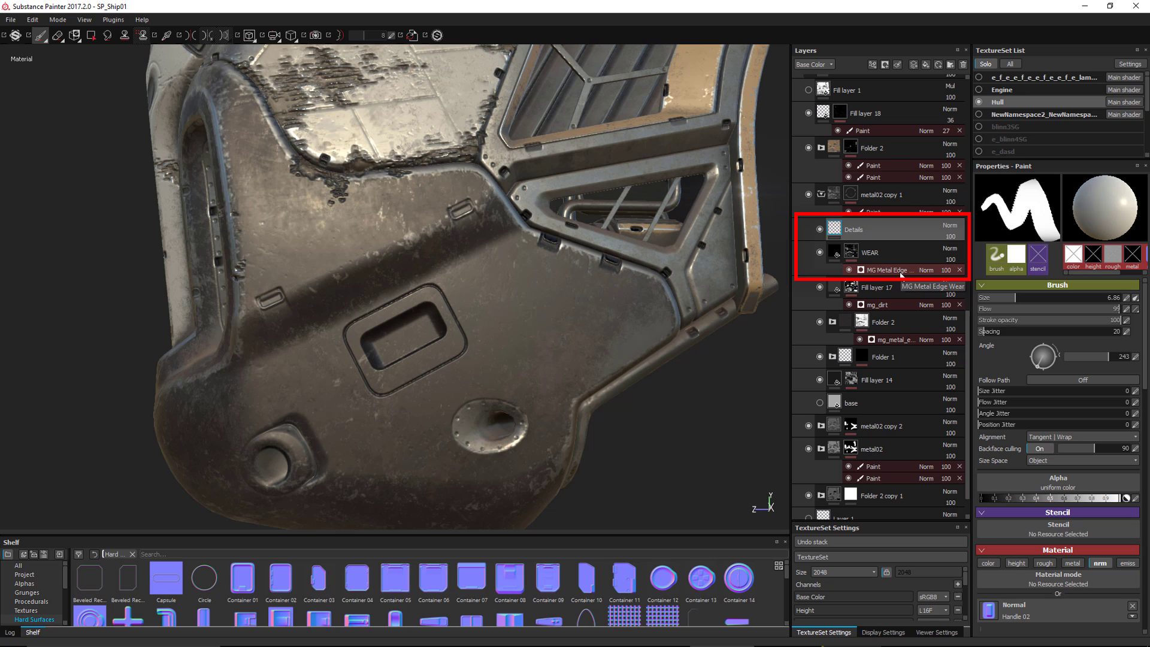
Add an anchor point named Details to the Details layer.
left_click(890, 233)
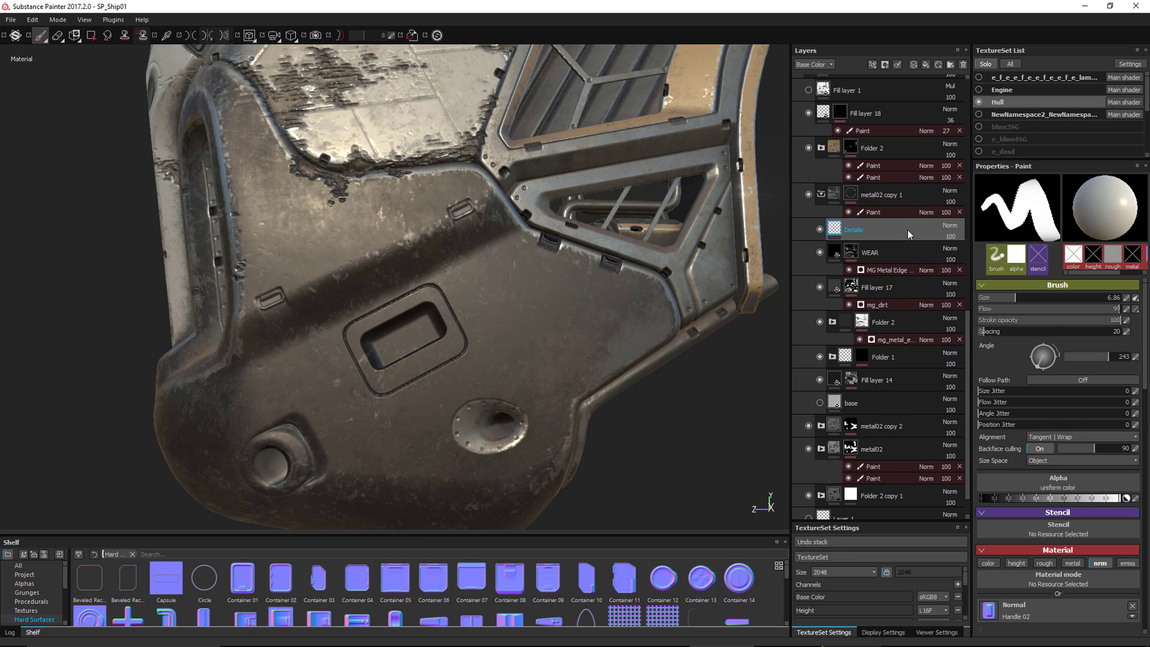
right_click(908, 229)
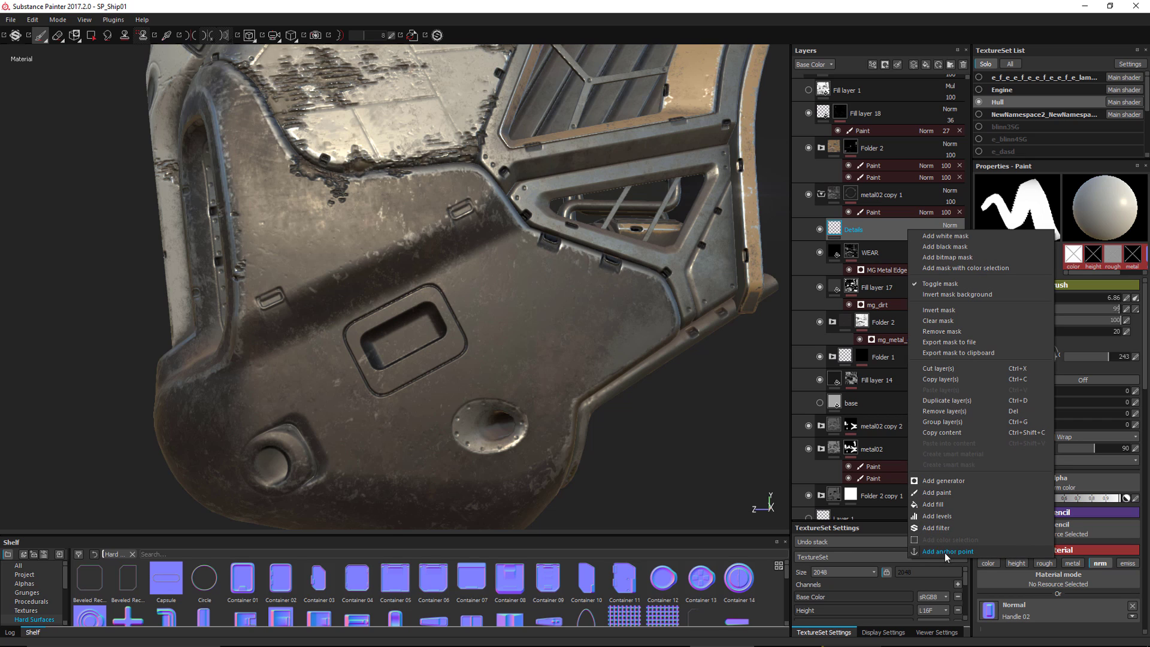
left_click(879, 235)
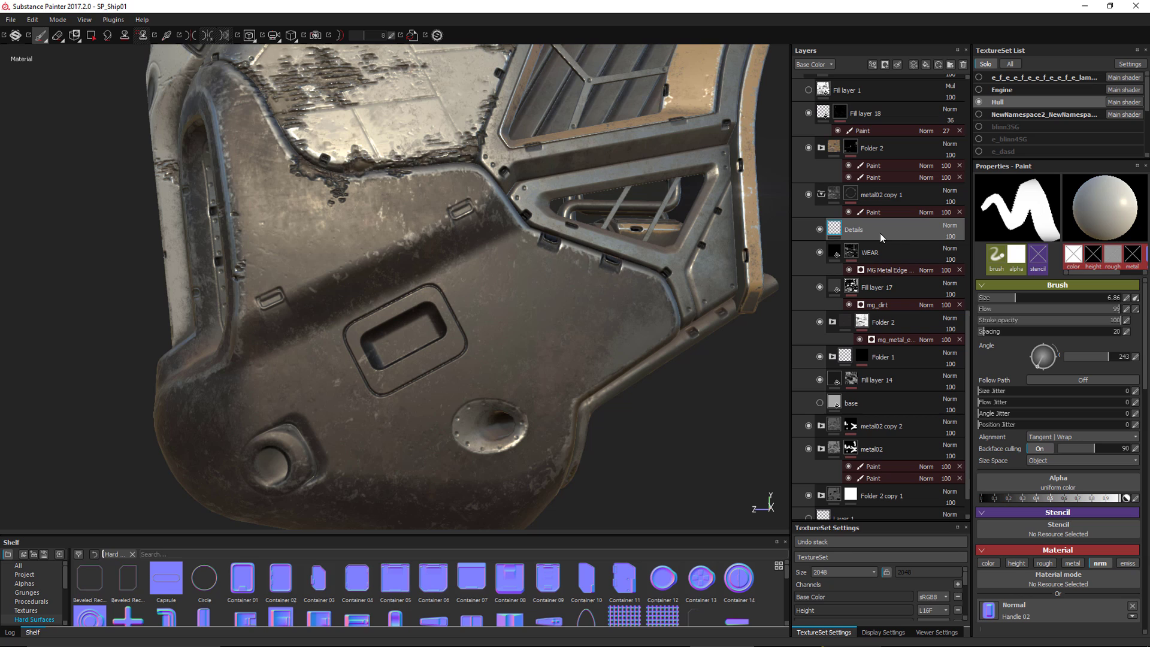
left_click(875, 63)
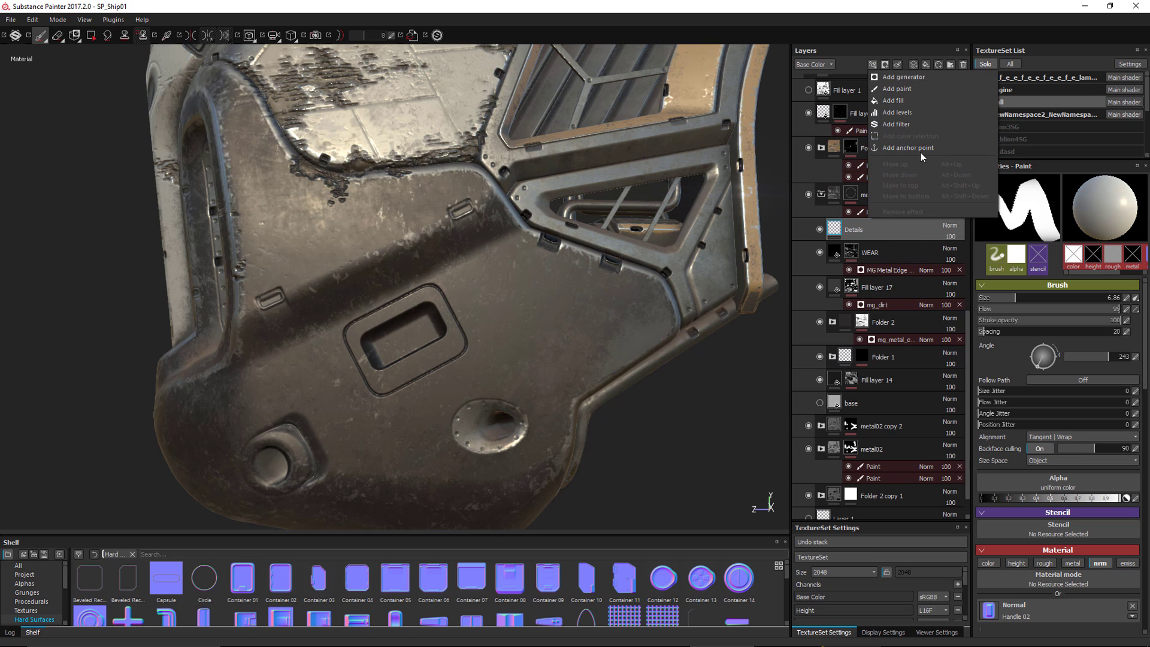
left_click(897, 241)
right_click(887, 227)
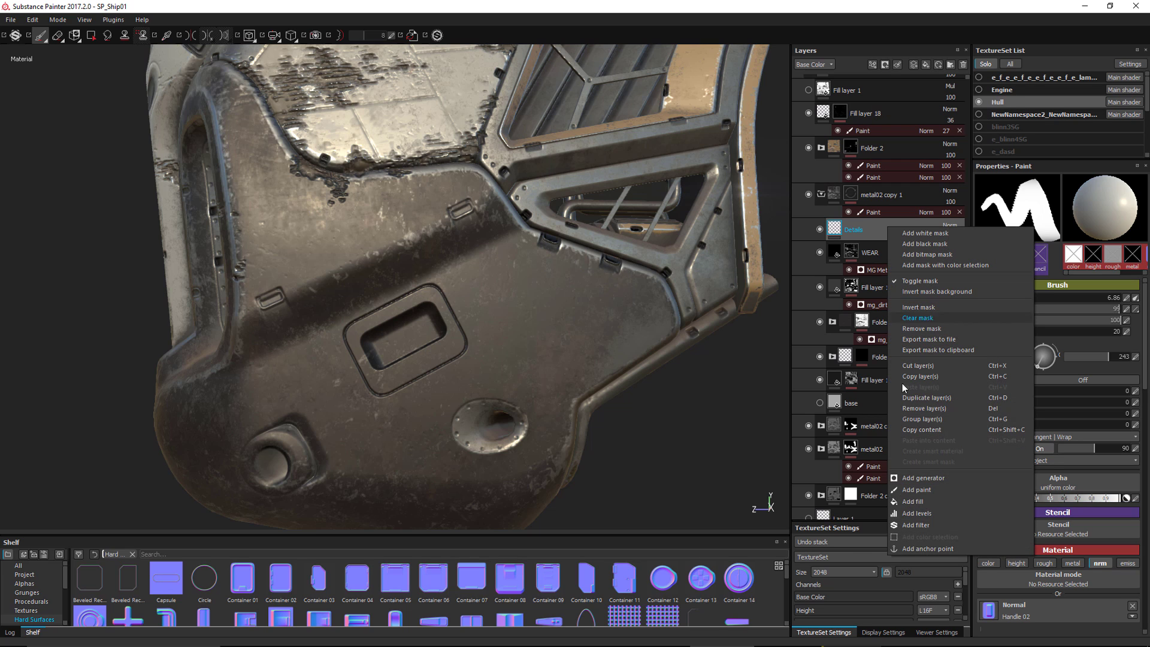
left_click(896, 549)
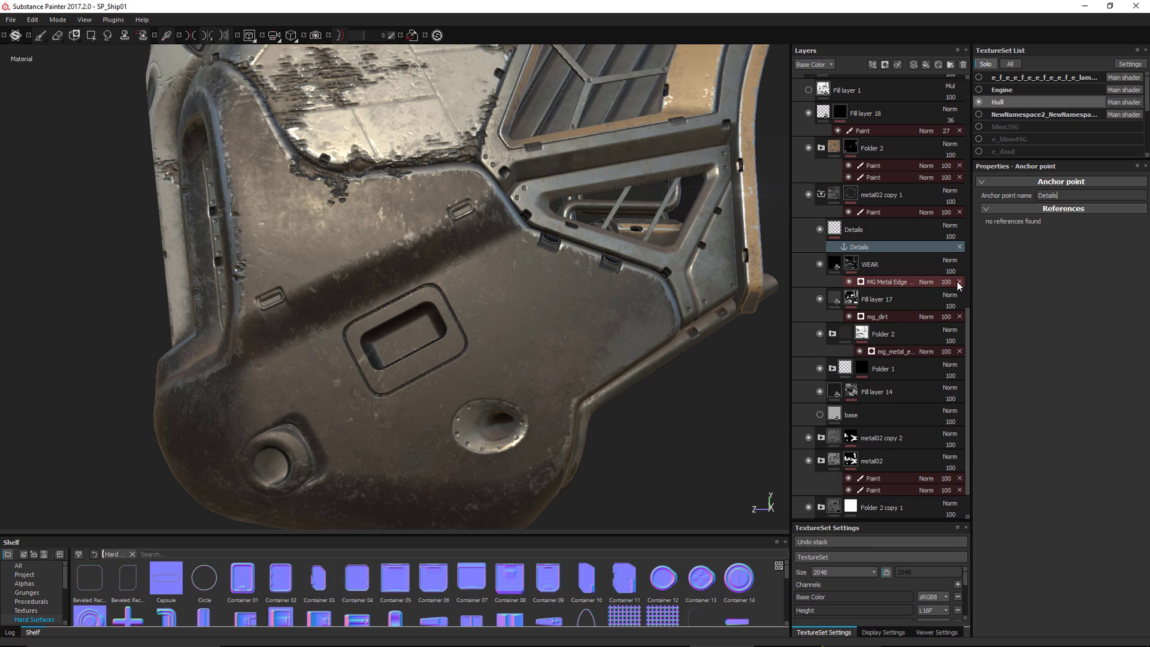
Show the MG Metal Edge Wear settings with Micro Details and Image inputs expanded.
left_click(886, 283)
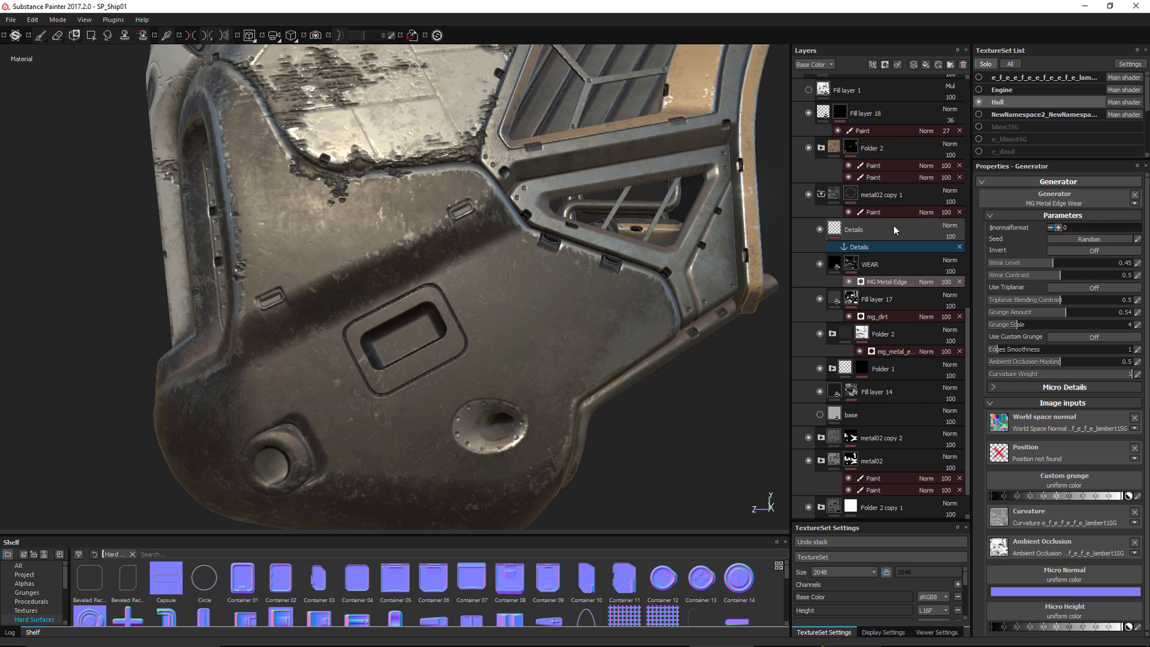
left_click(990, 402)
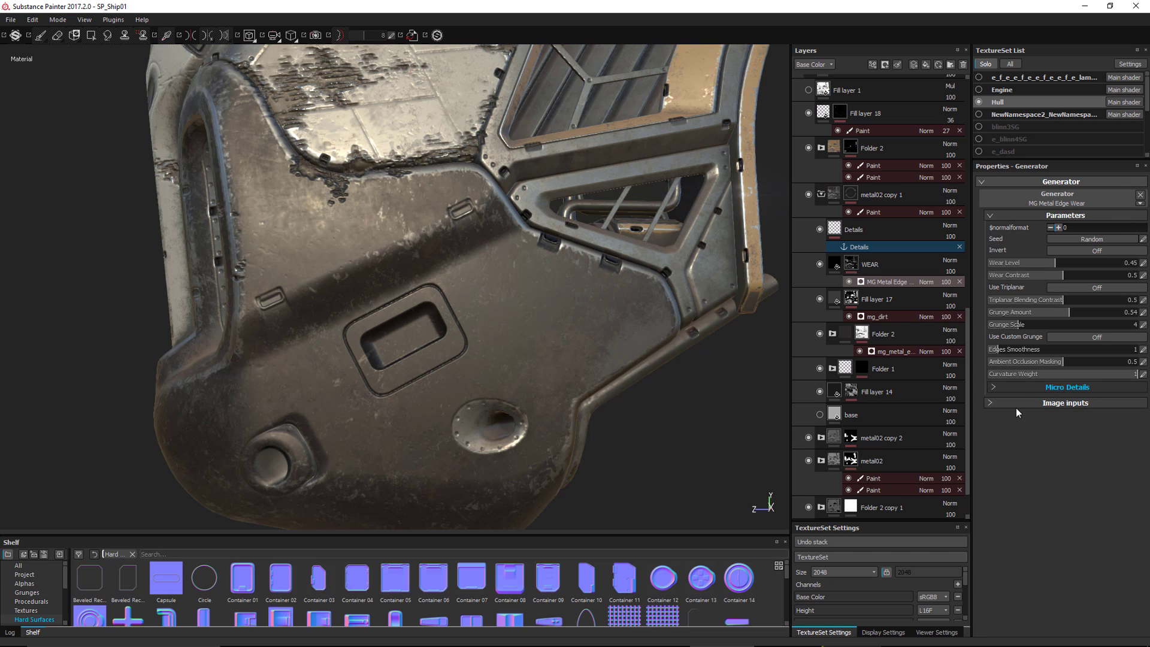
left_click(992, 389)
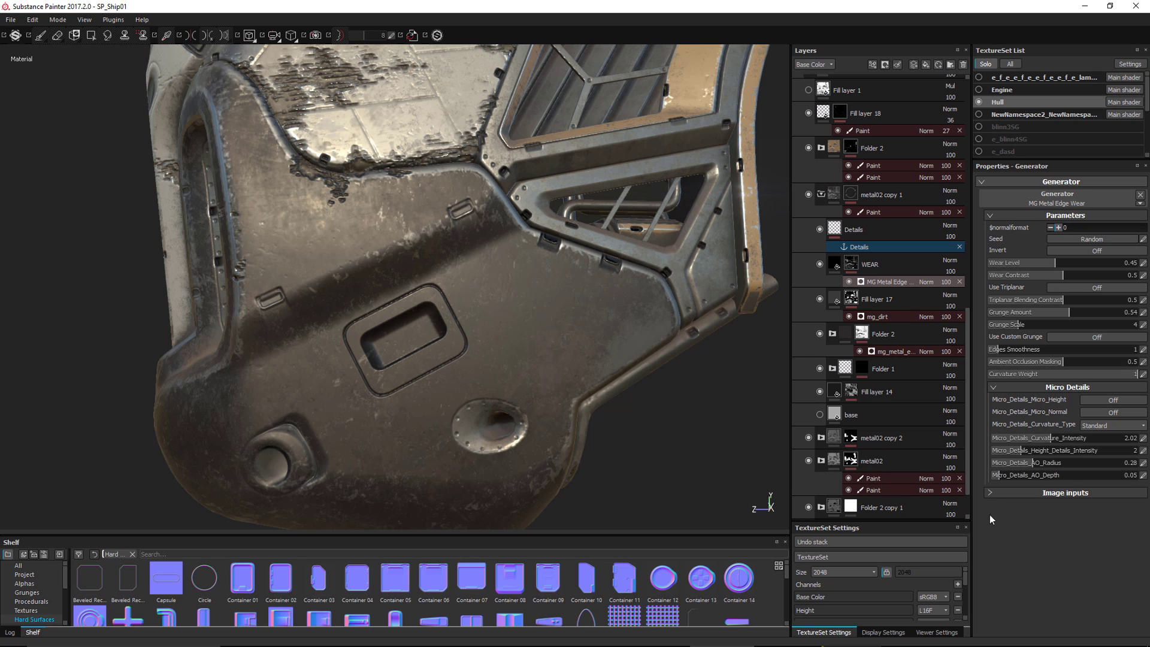
left_click(990, 493)
scroll(984, 403, "down", 3)
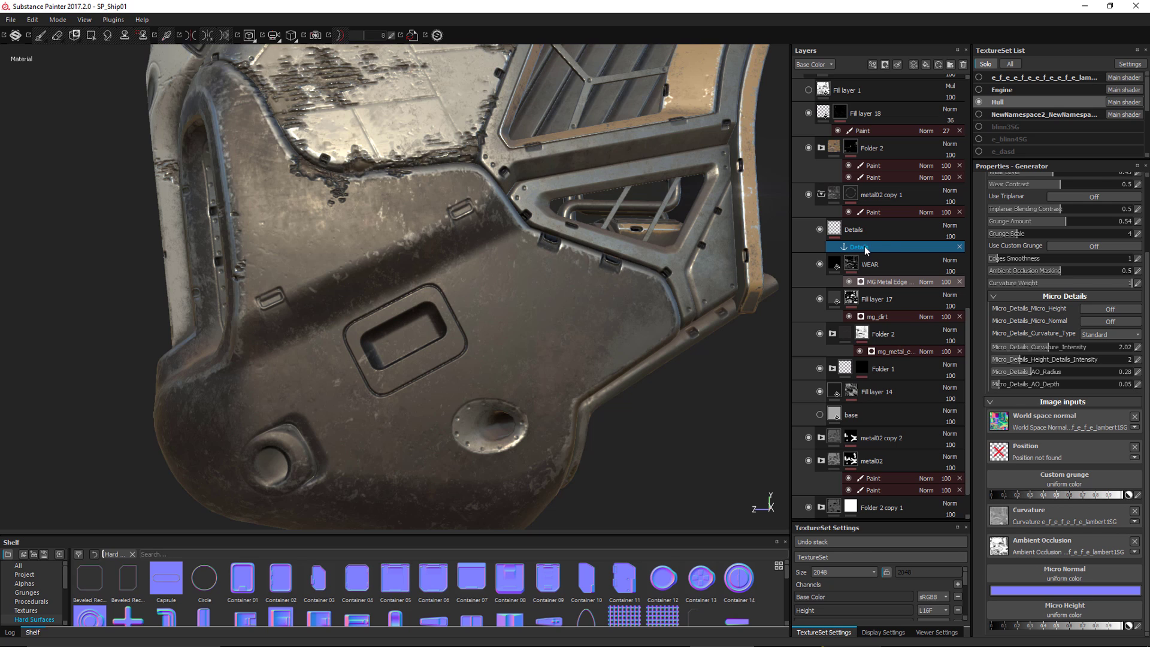
Close the Micro Normal texture list, switch to painting, and move Details below WEAR.
left_click(1020, 570)
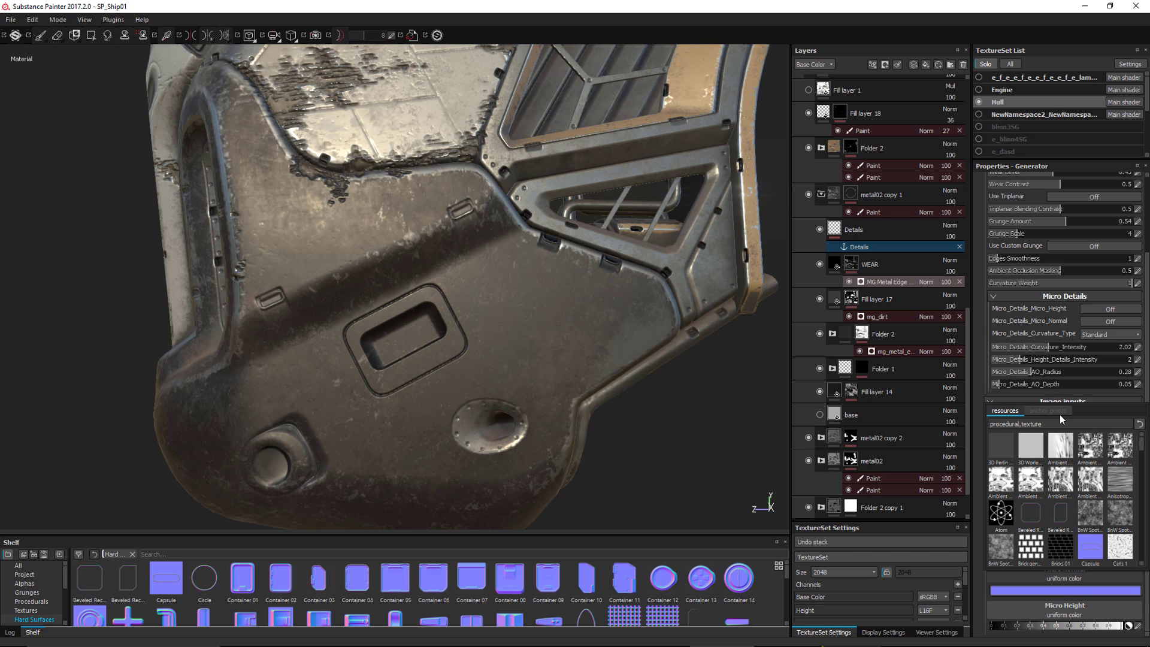
key("1")
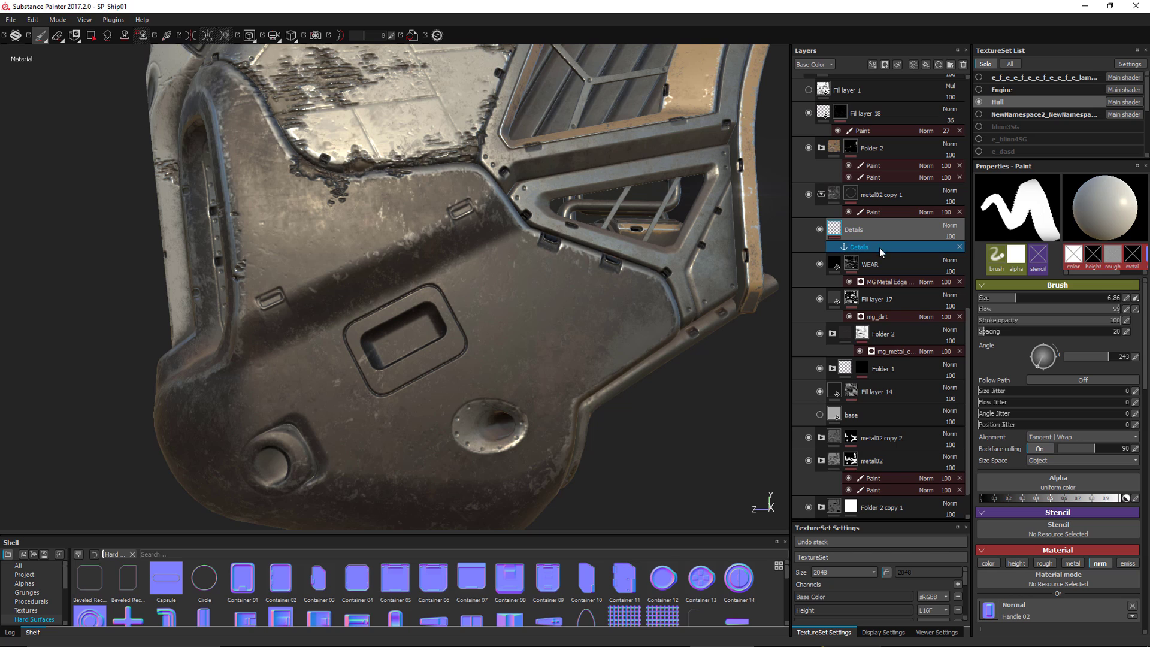
left_click(887, 229)
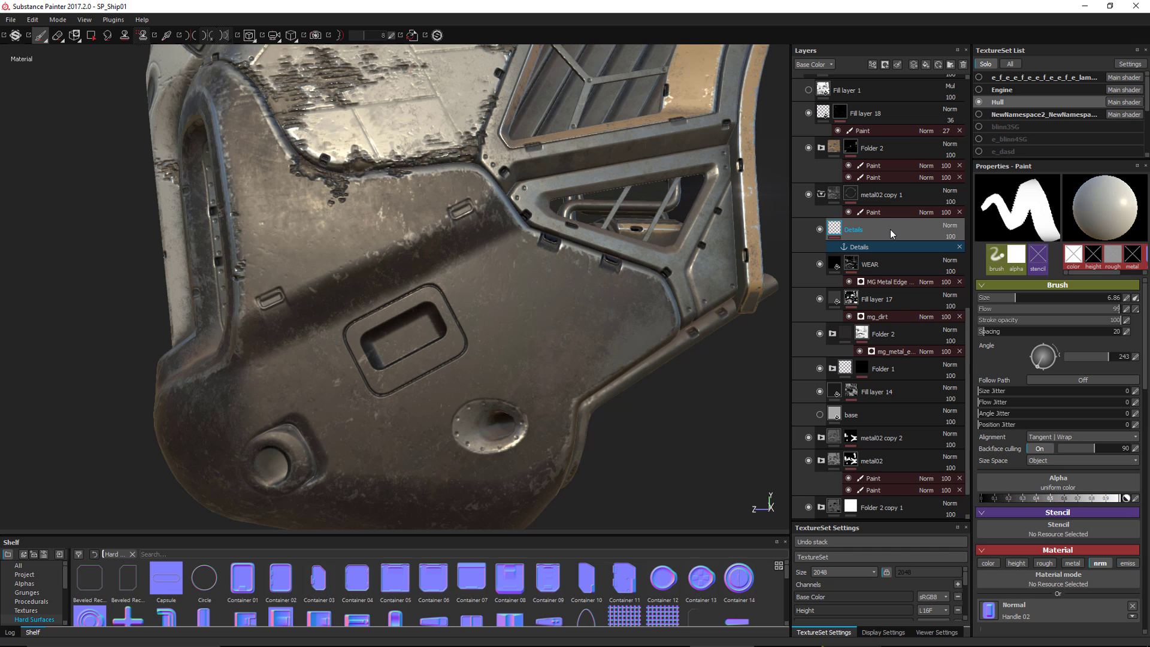
left_click_drag(891, 228, 885, 289)
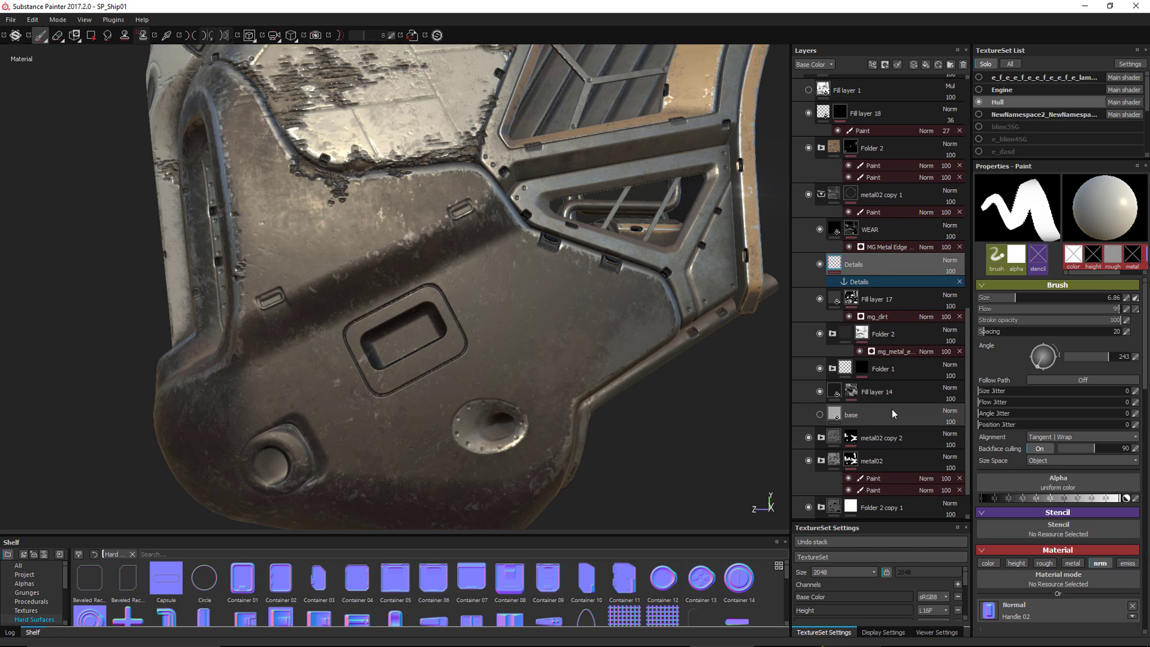
Set the MG Metal Edge Wear's Micro Normal input to the Details anchor point.
left_click(883, 249)
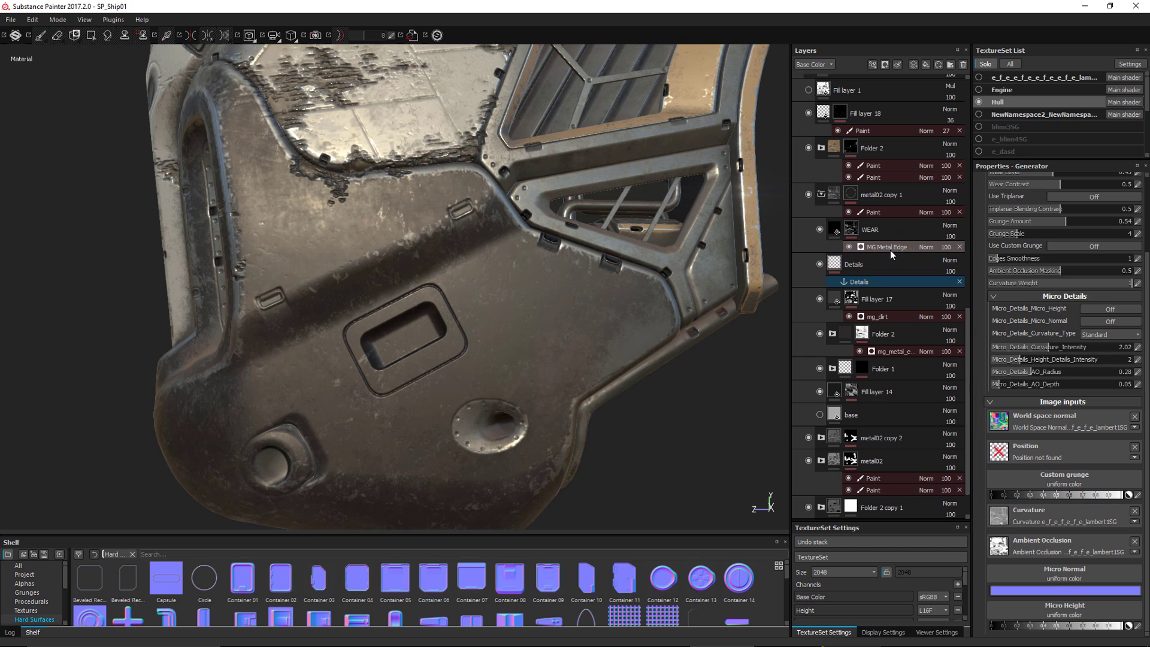
left_click(1018, 574)
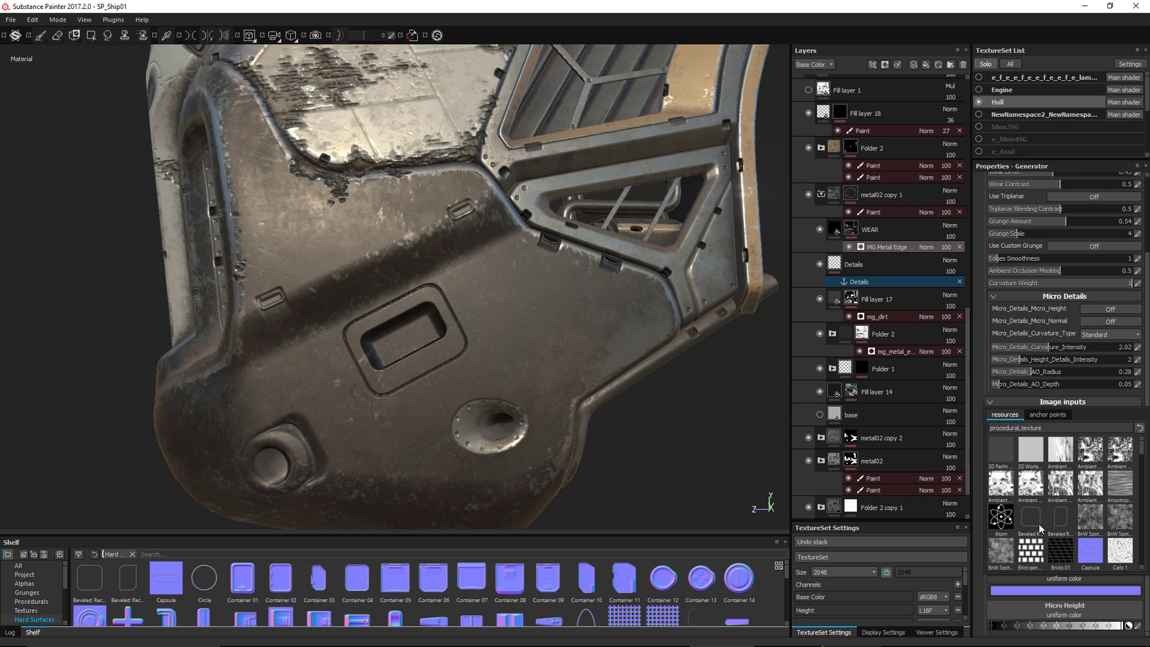
left_click(1050, 416)
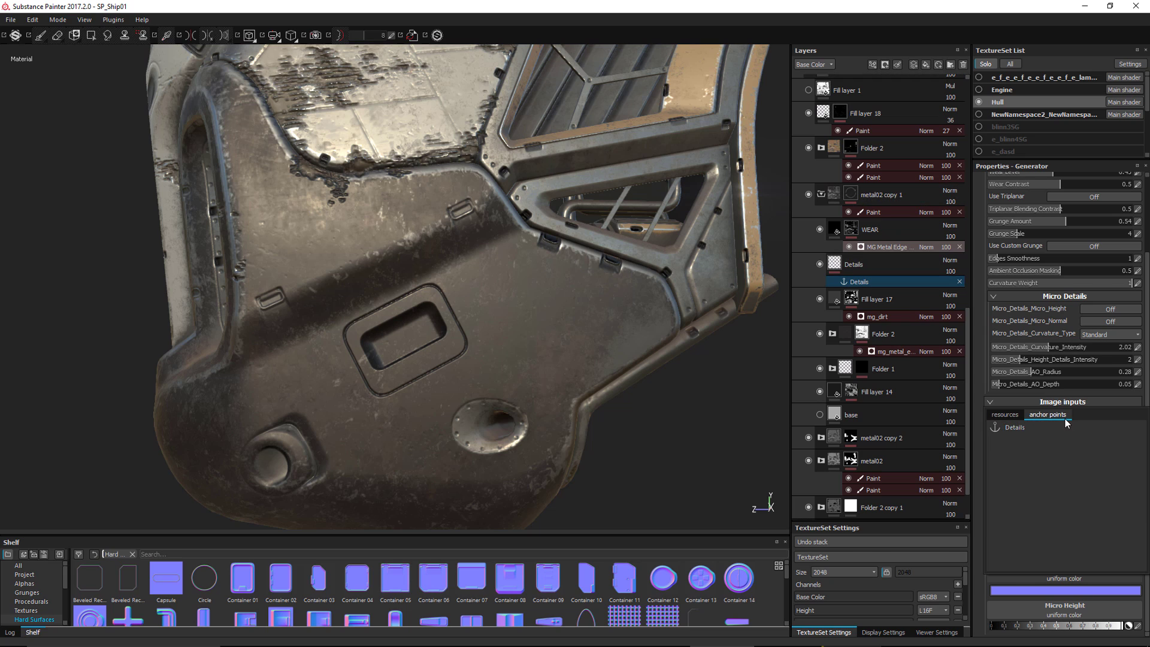
left_click(1012, 430)
left_click(1011, 429)
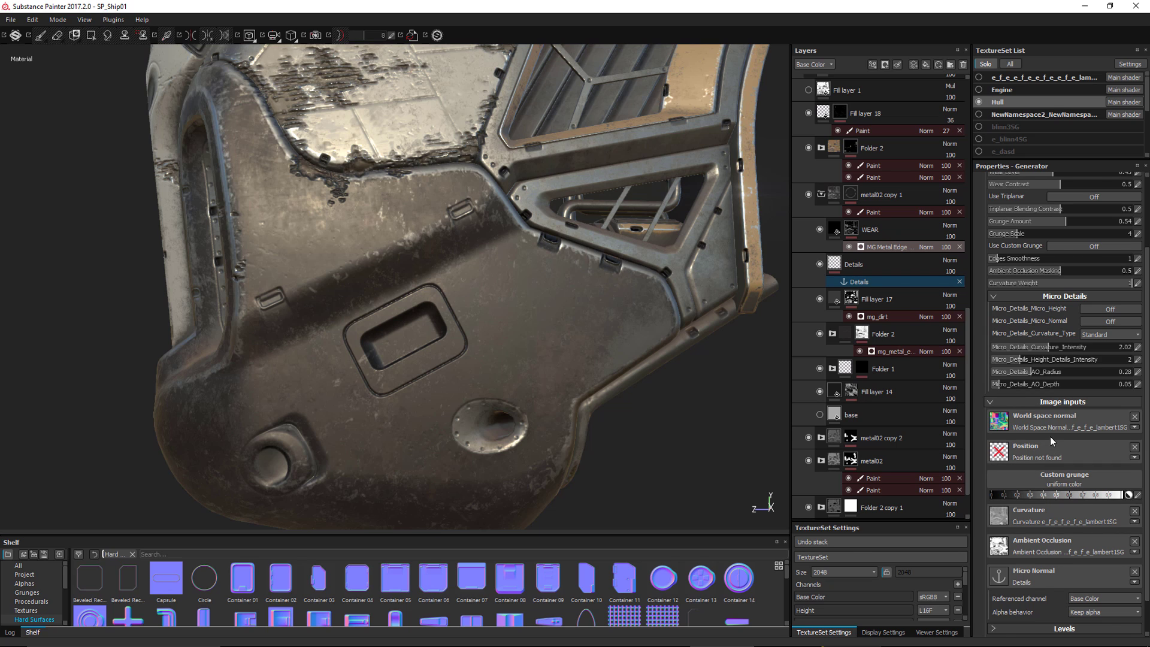
scroll(1049, 562, "down", 1)
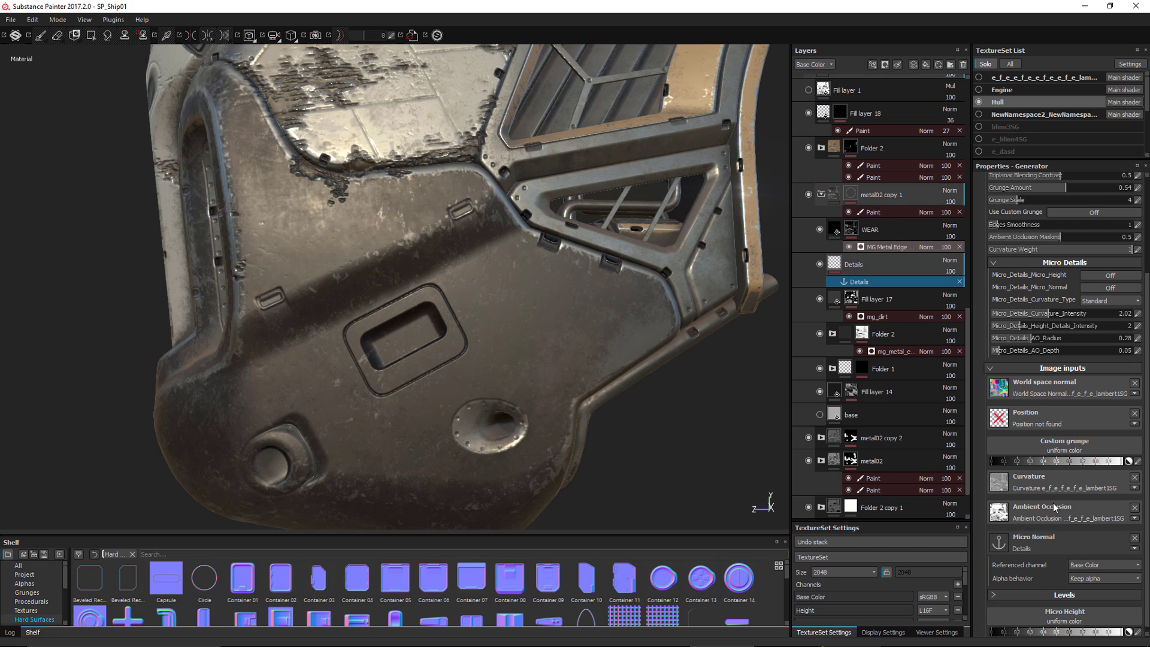
Set the paint material to affect only the normal channel.
key("1")
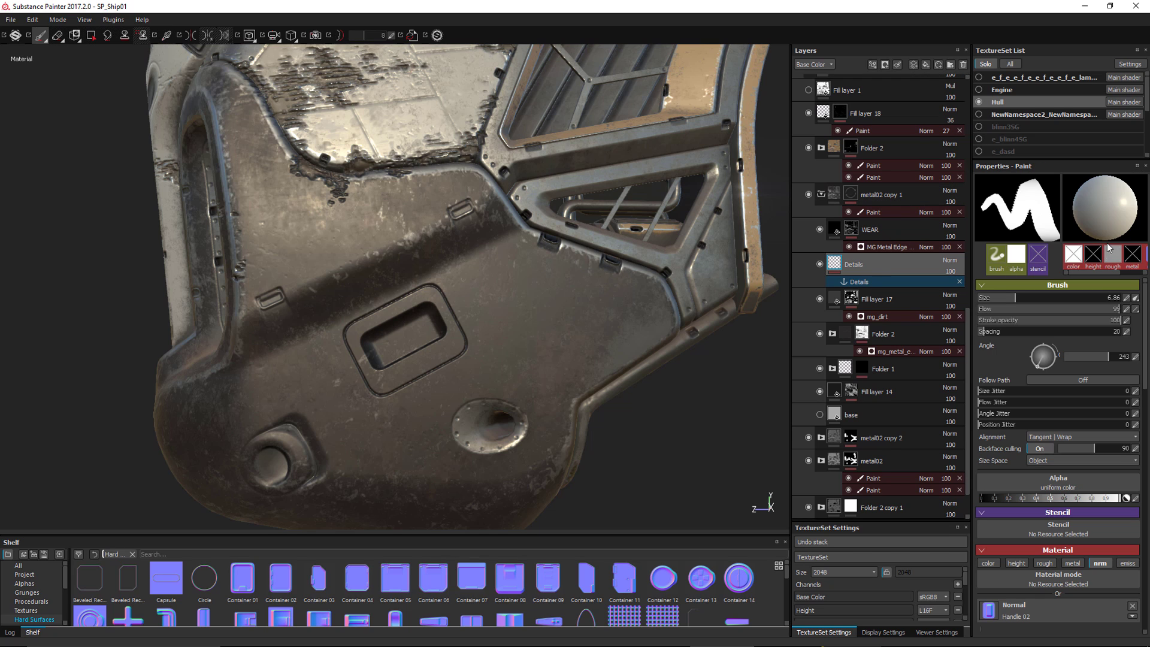
left_click(1103, 253)
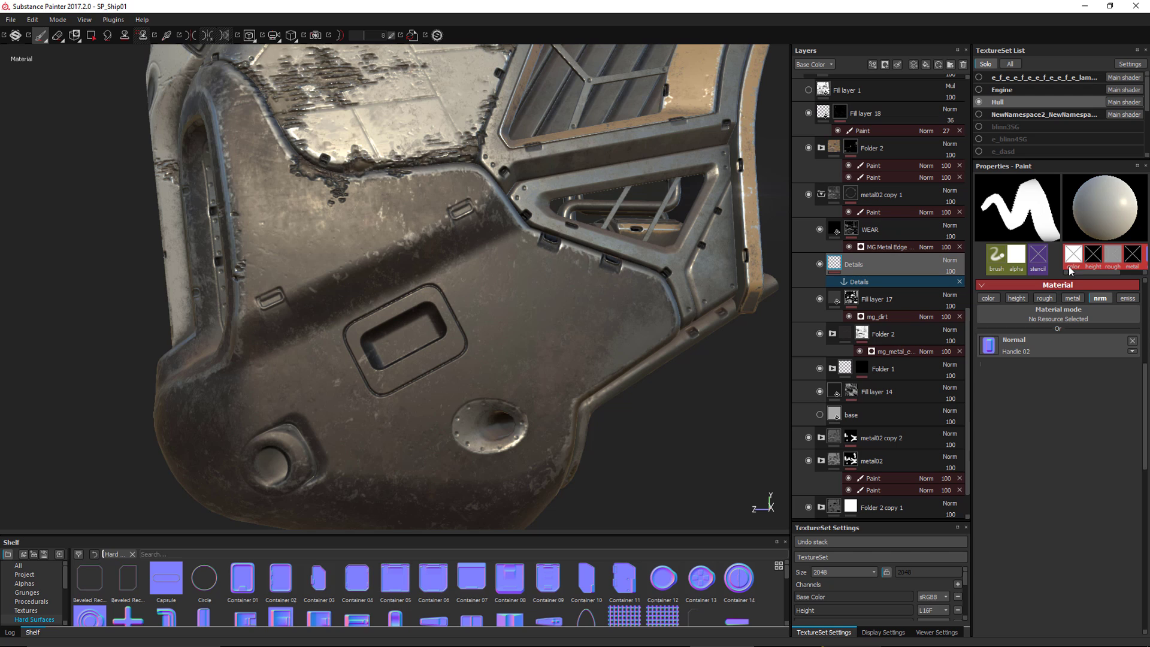
left_click(1099, 299)
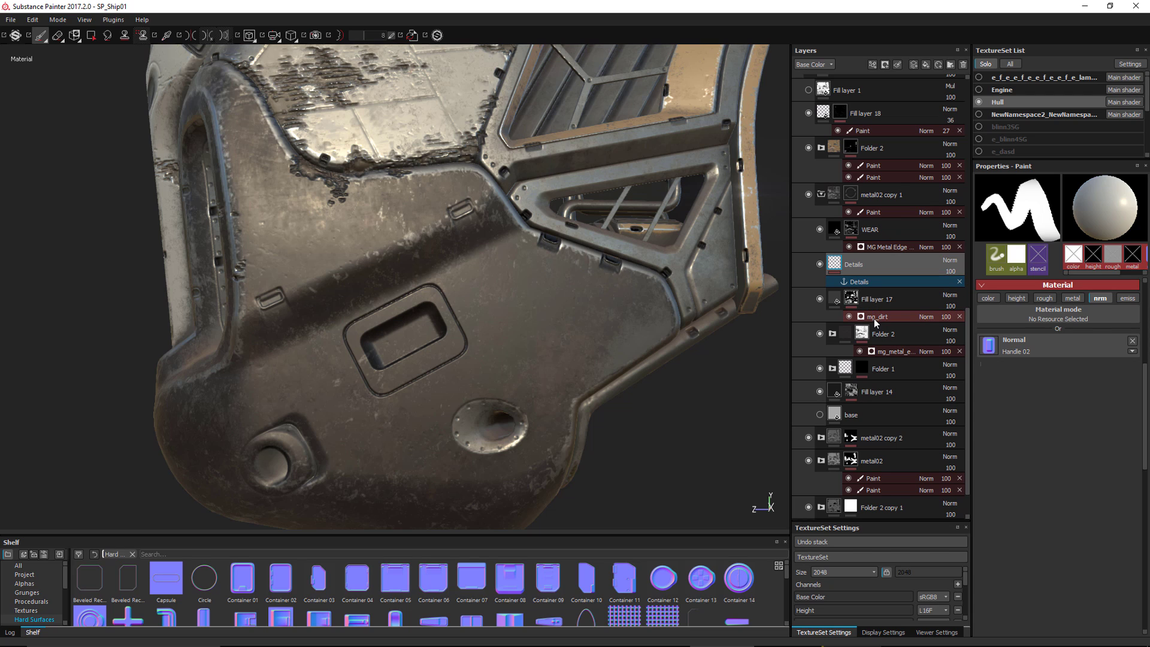
Make the Micro Normal anchor reference the Normal channel.
left_click(874, 318)
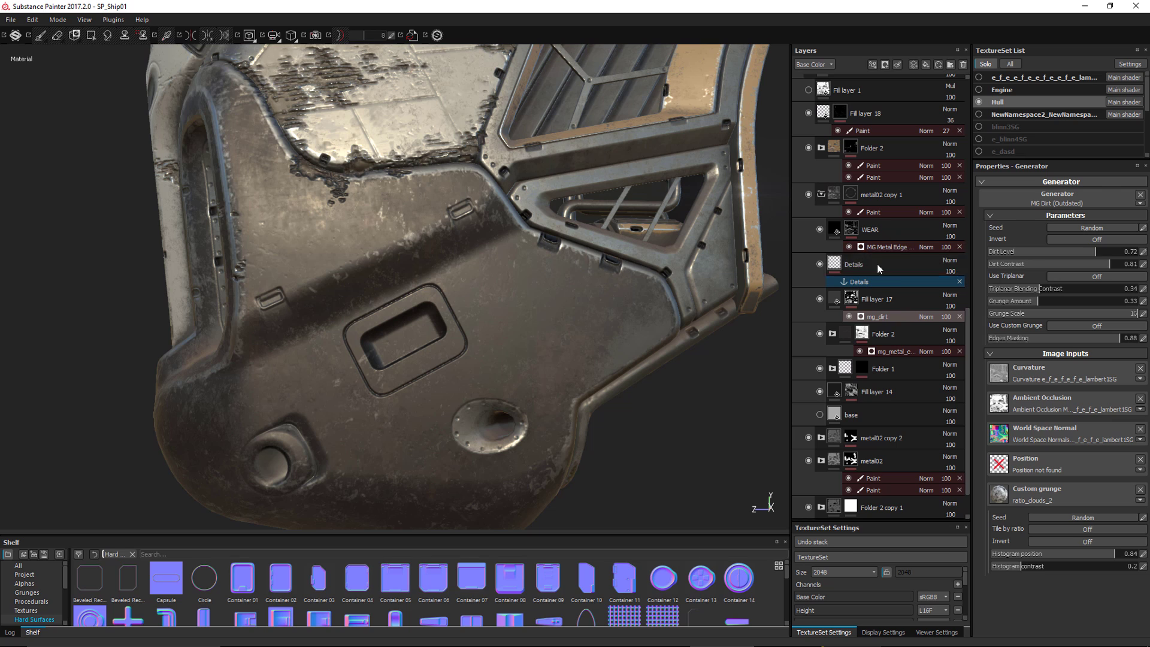
left_click(895, 248)
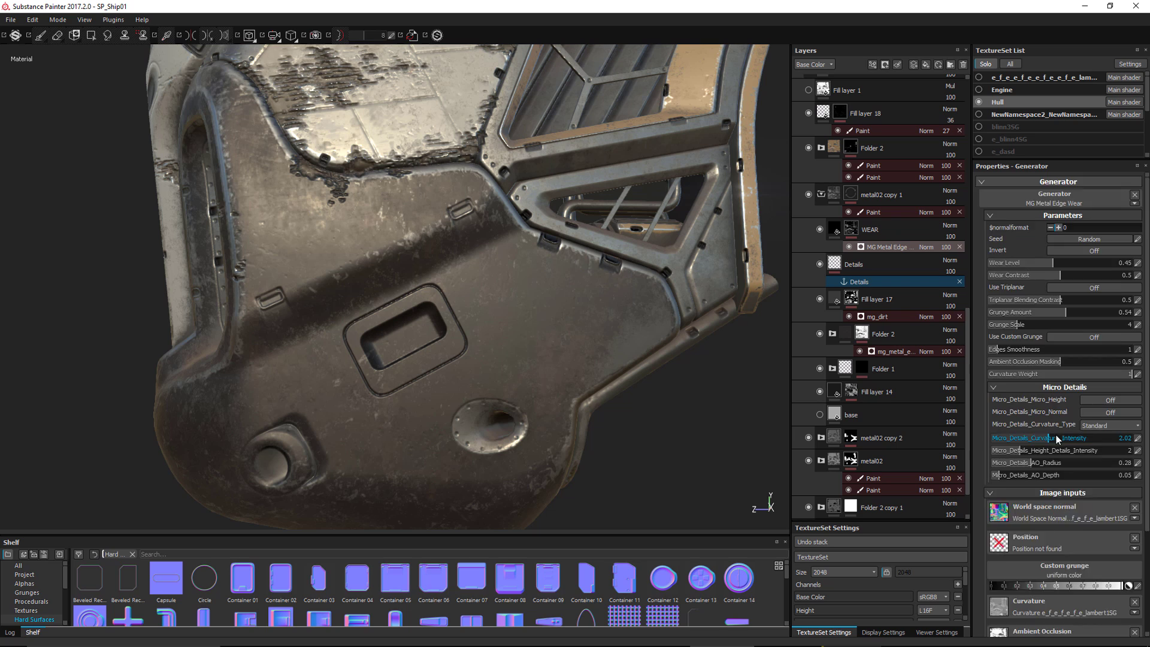
scroll(1056, 435, "down", 3)
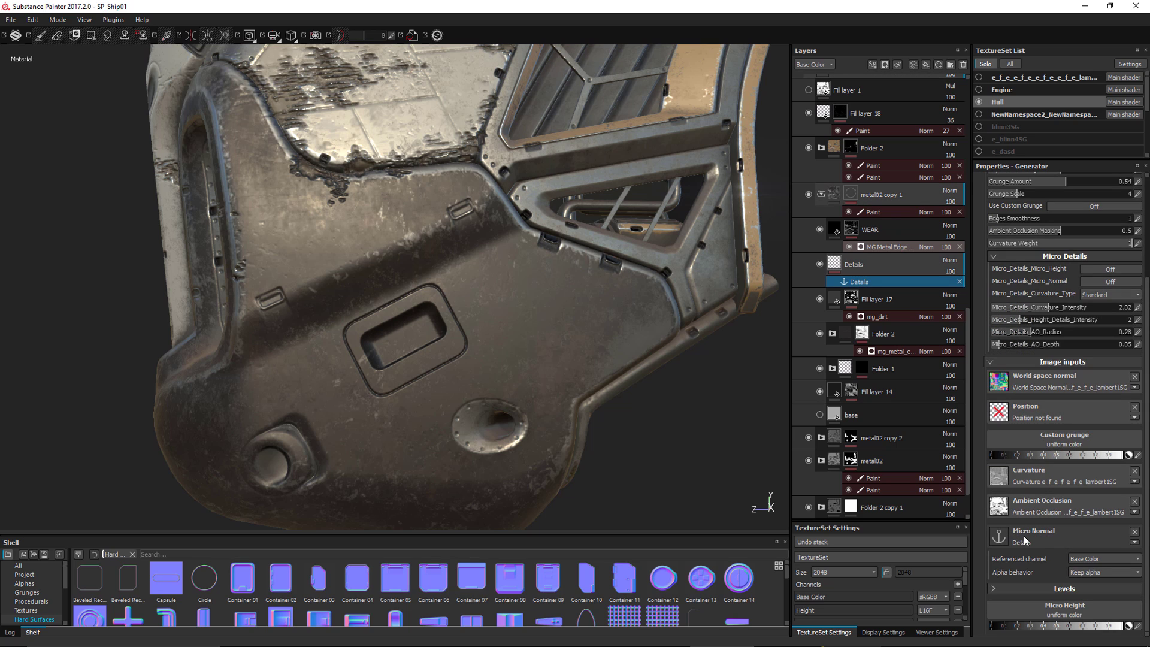
left_click(1100, 561)
left_click(1086, 606)
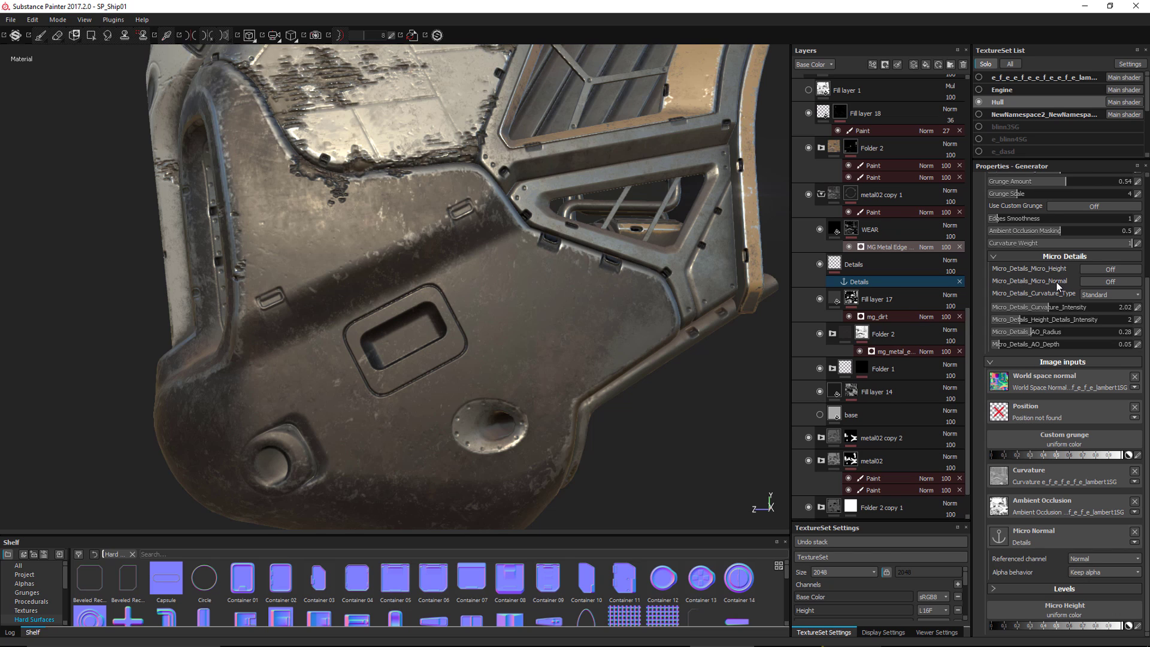
Turn Micro_Details_Micro_Normal on and orbit to inspect the wear around the handle.
left_click(1096, 281)
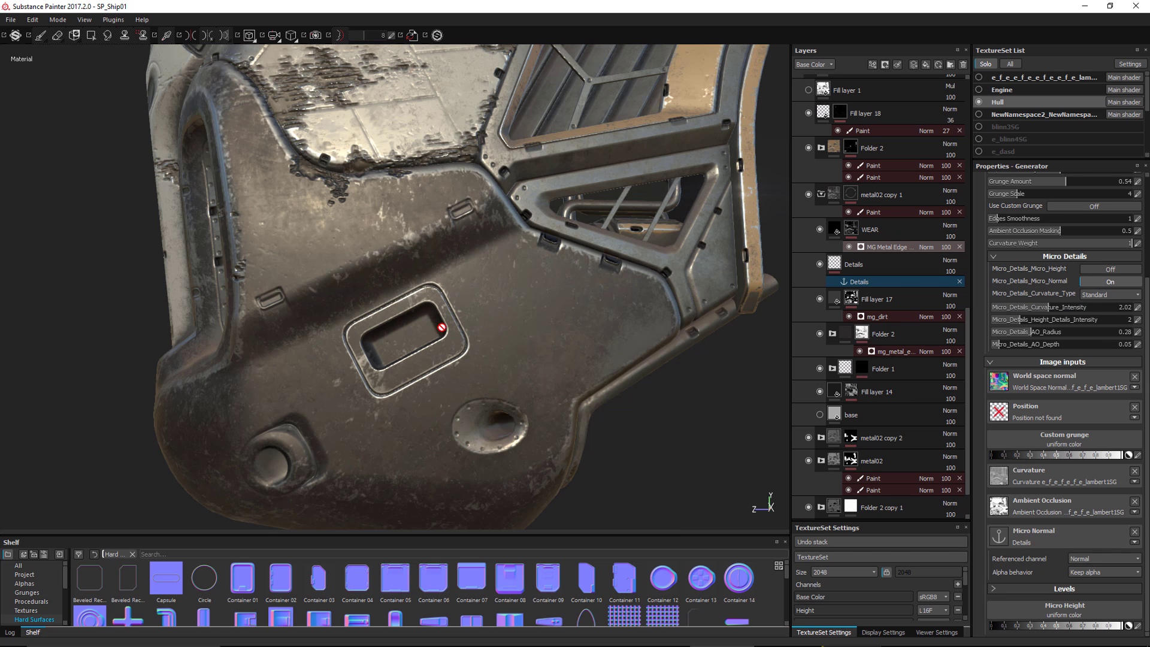
mouse_move(464, 324)
left_mouse_down("alt")
mouse_move(492, 381)
mouse_move(459, 309)
left_mouse_up("alt")
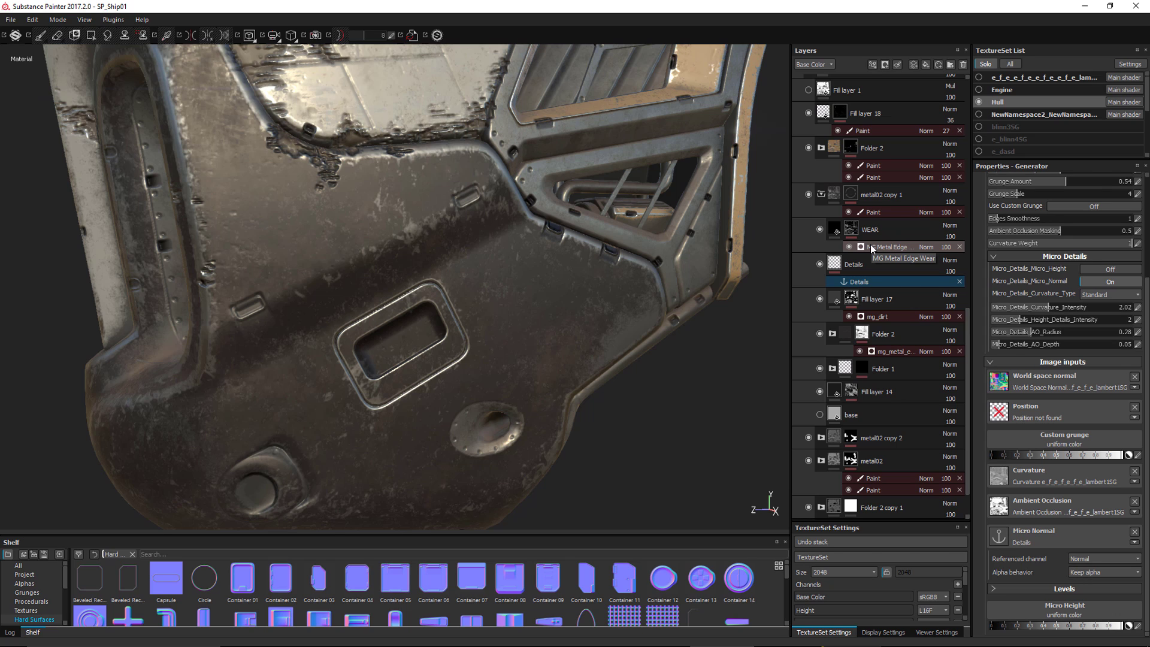
Stamp a resized, rotated Container 11 normal detail onto the hull panel on the Details layer.
left_click(873, 263)
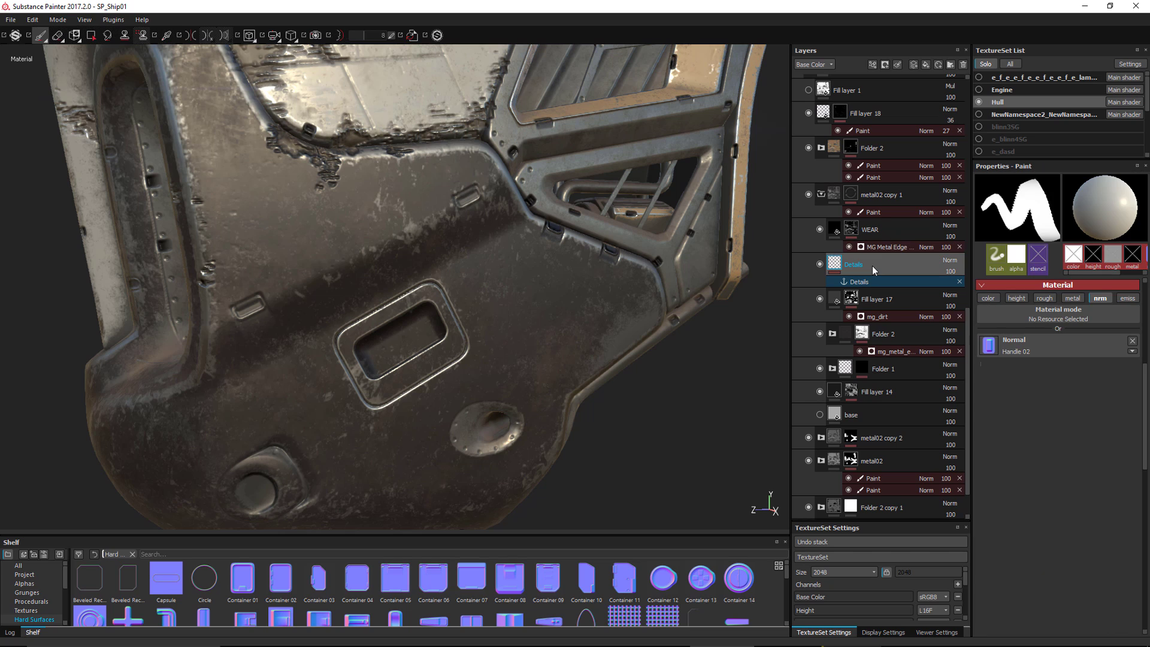
left_click_drag(623, 583, 1012, 352)
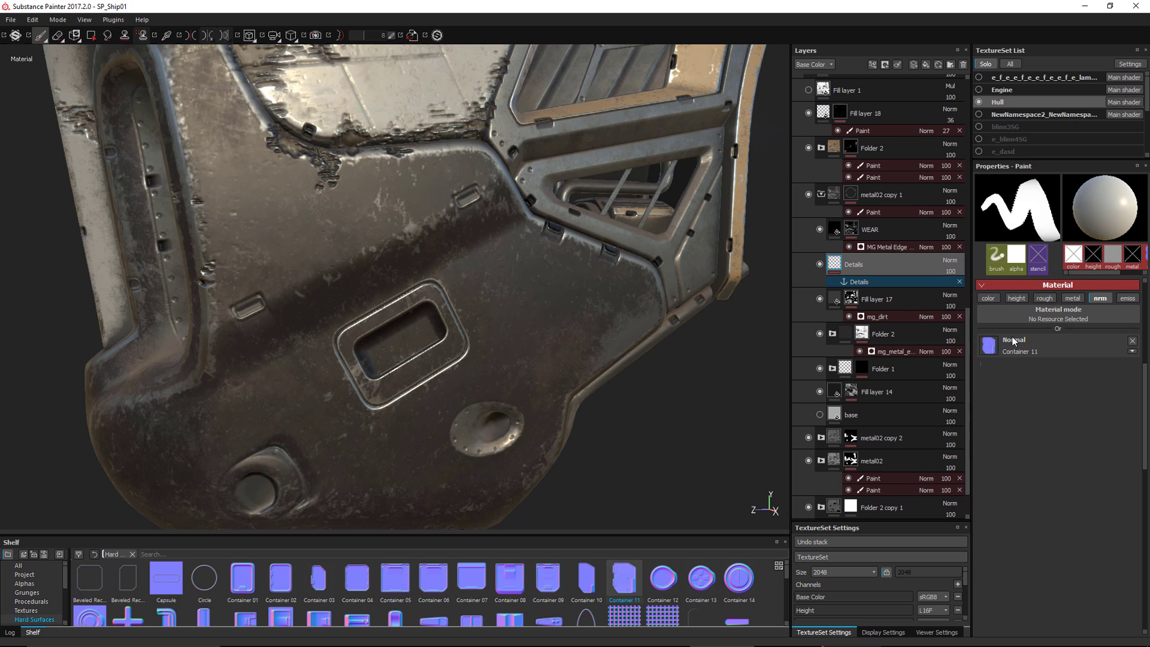
left_click_drag(1013, 339, 534, 310)
right_click(533, 319)
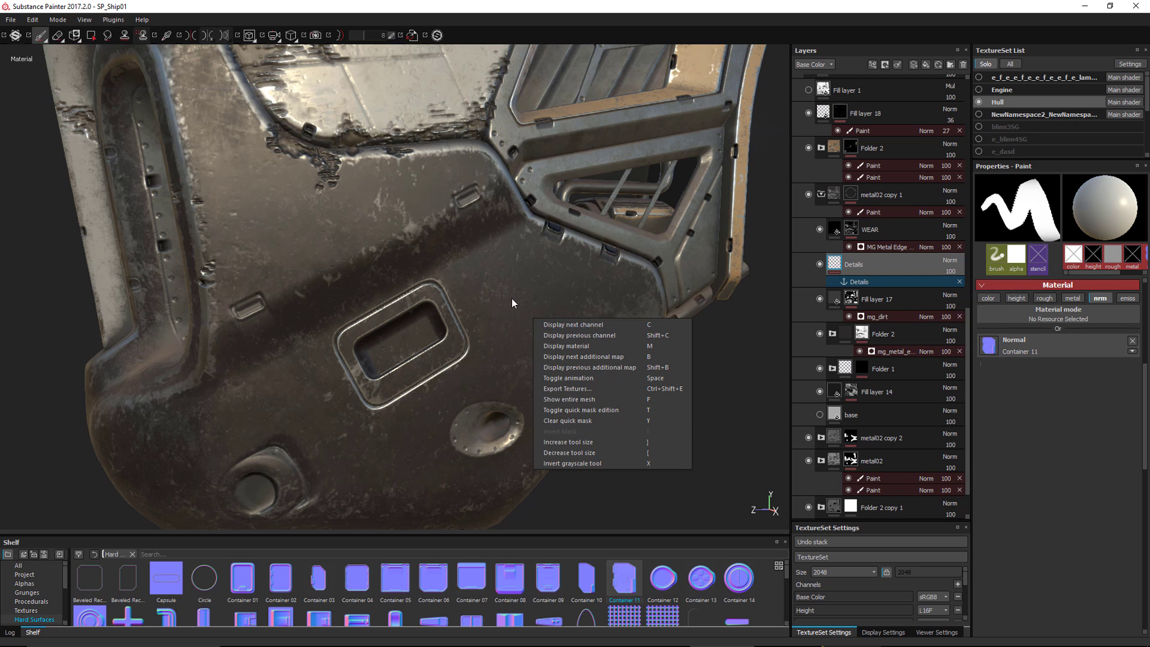
key("Escape")
right_click_drag(512, 305, 527, 316, "ctrl")
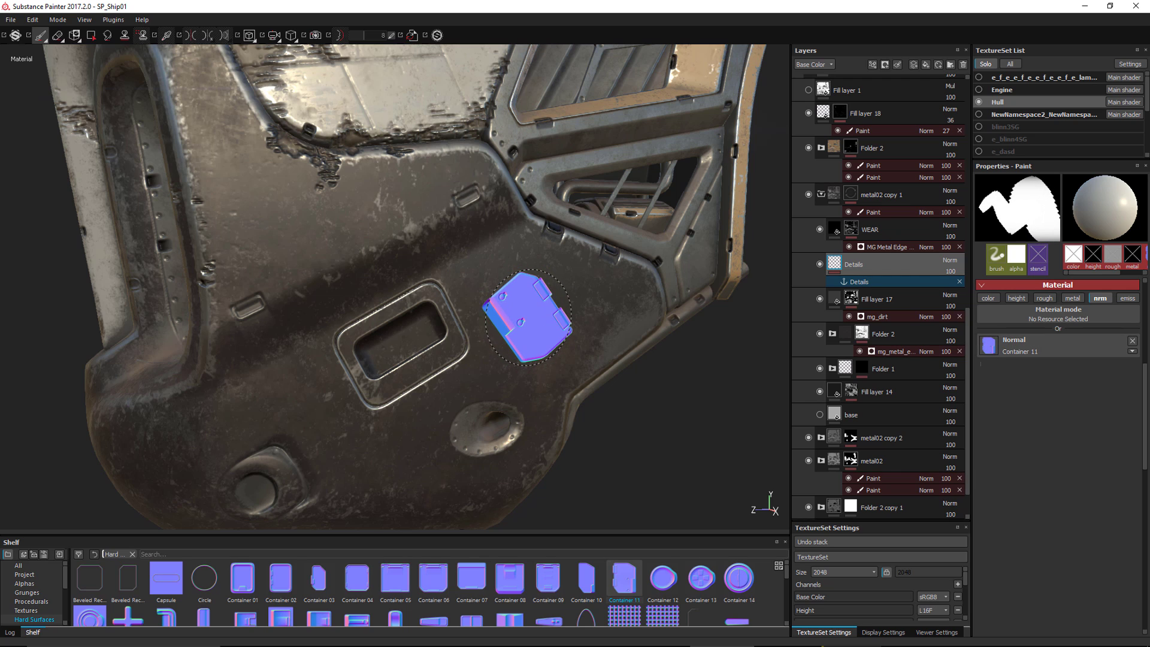
right_click_drag(528, 317, 536, 320, "ctrl")
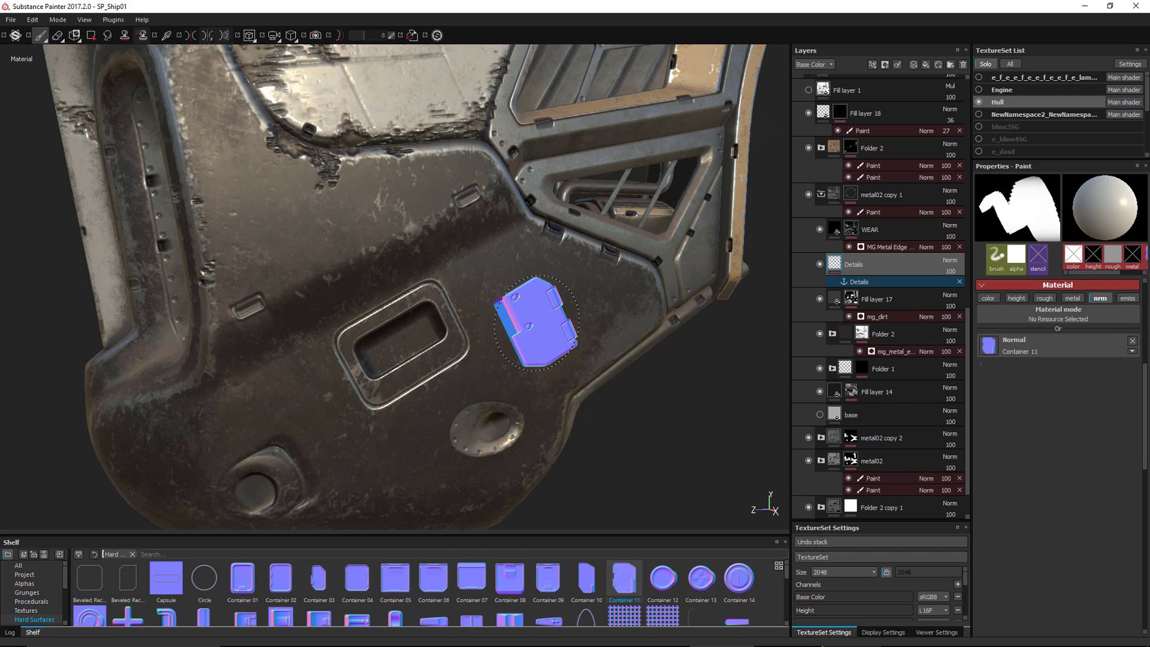
left_click(537, 321)
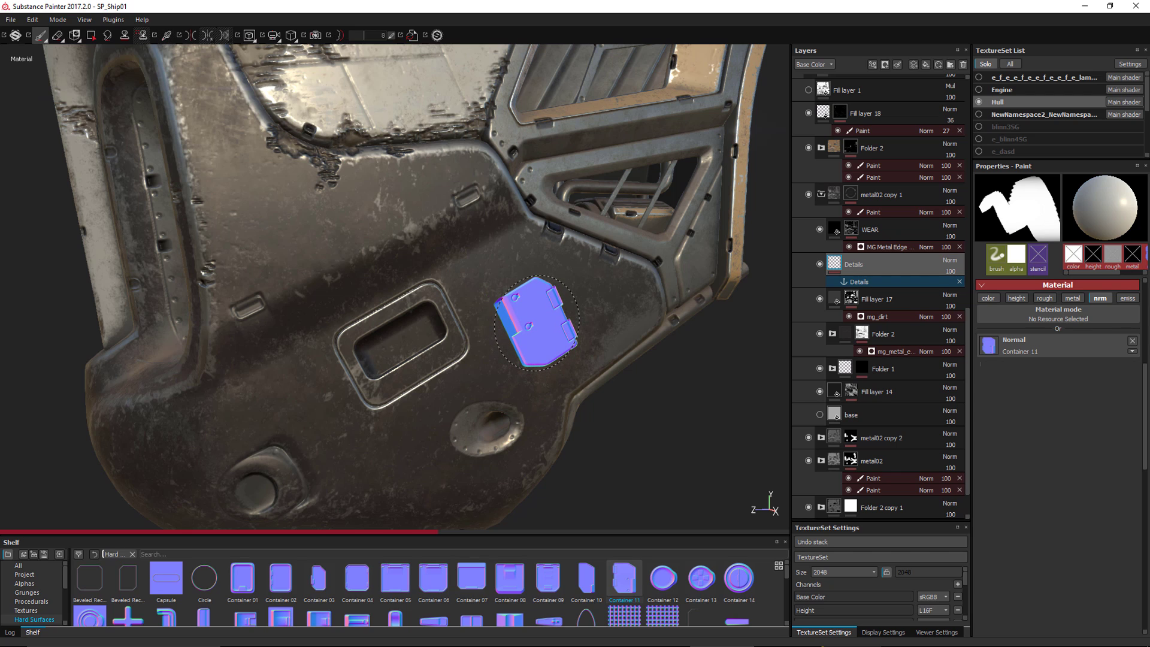
right_click_drag(635, 350, 656, 431, "shift")
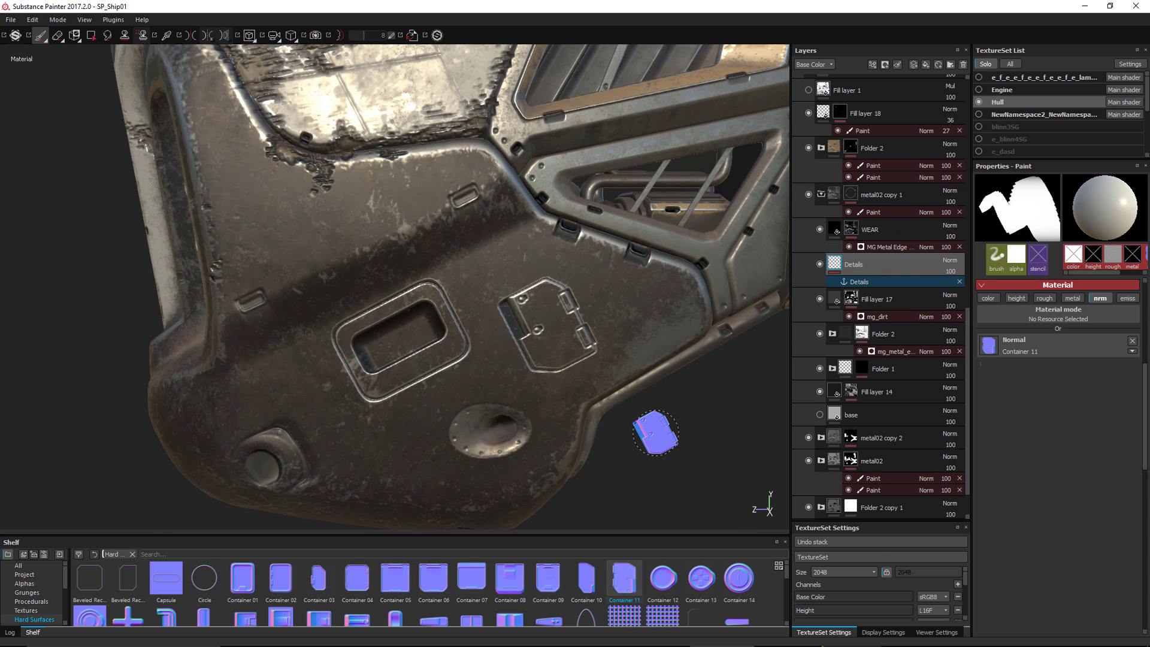
Check the MG Metal Edge generator's Micro Normal, then move the Details layer above WEAR.
left_click(883, 248)
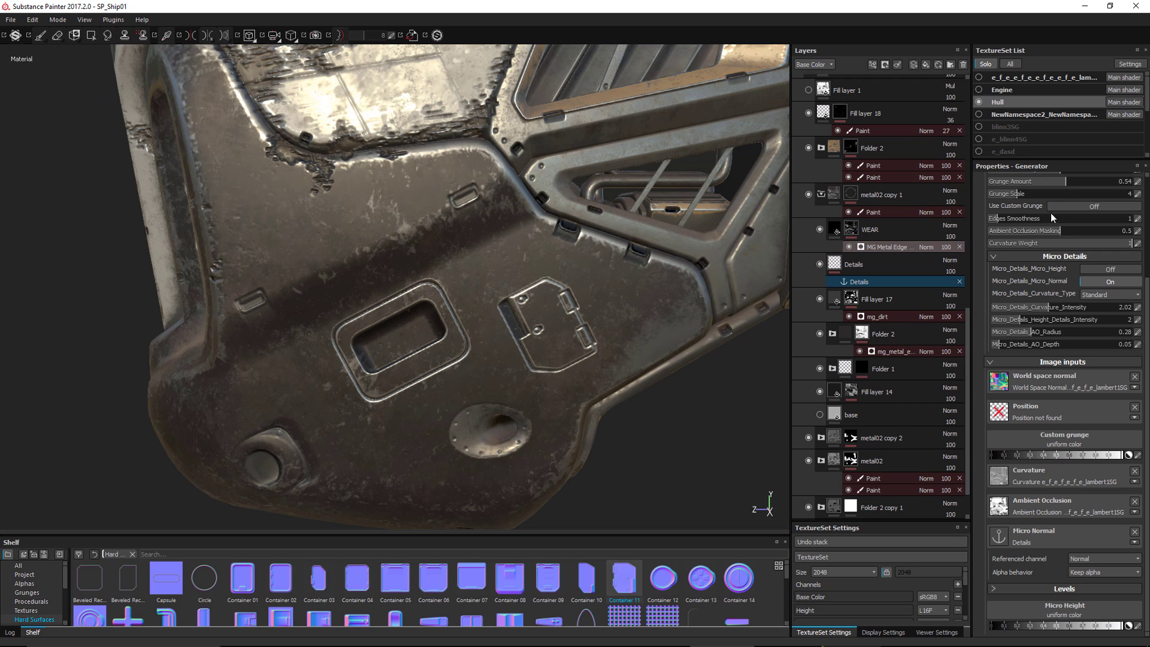
scroll(1050, 213, "up", 5)
left_click(889, 265)
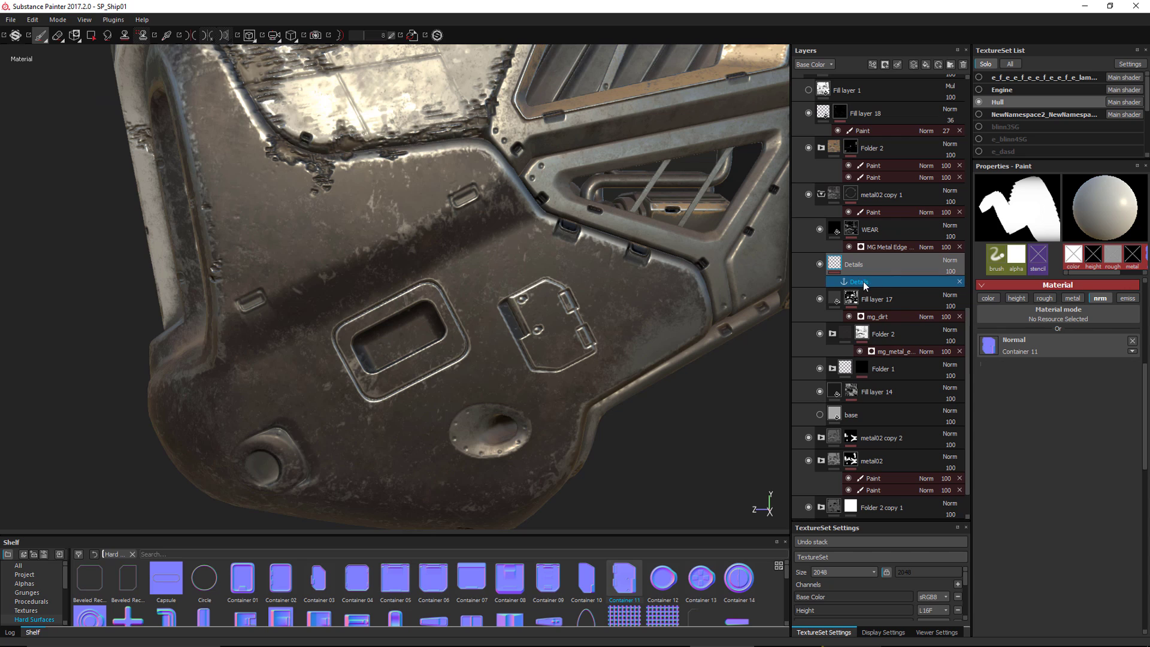
double_click(885, 265)
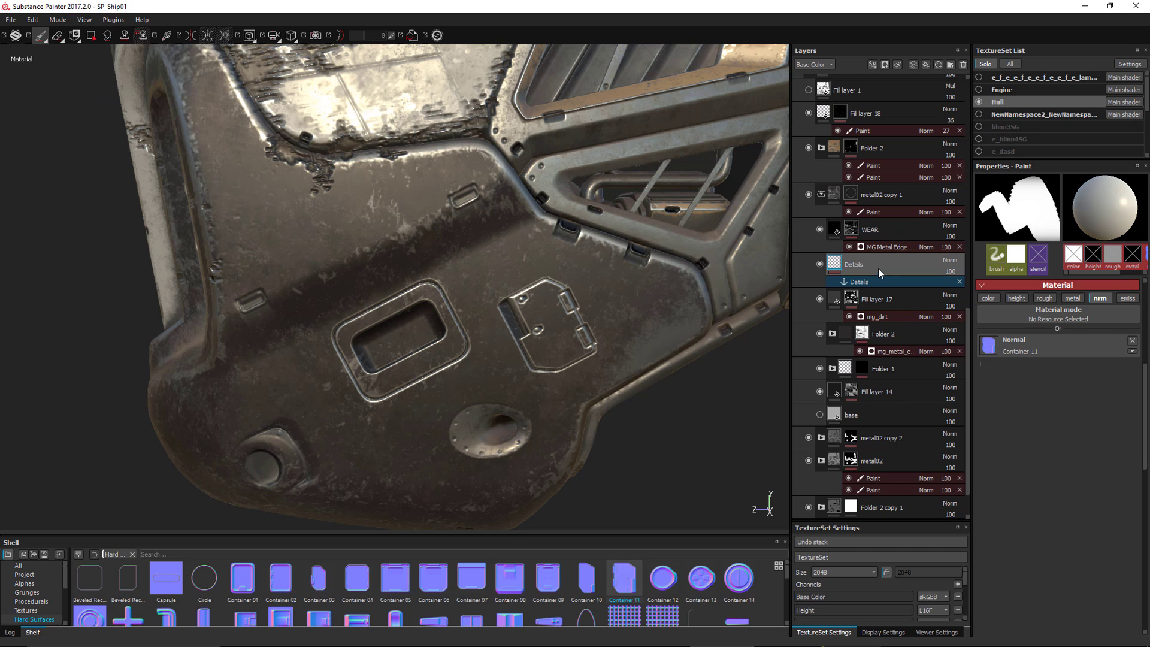
left_click_drag(878, 268, 879, 221)
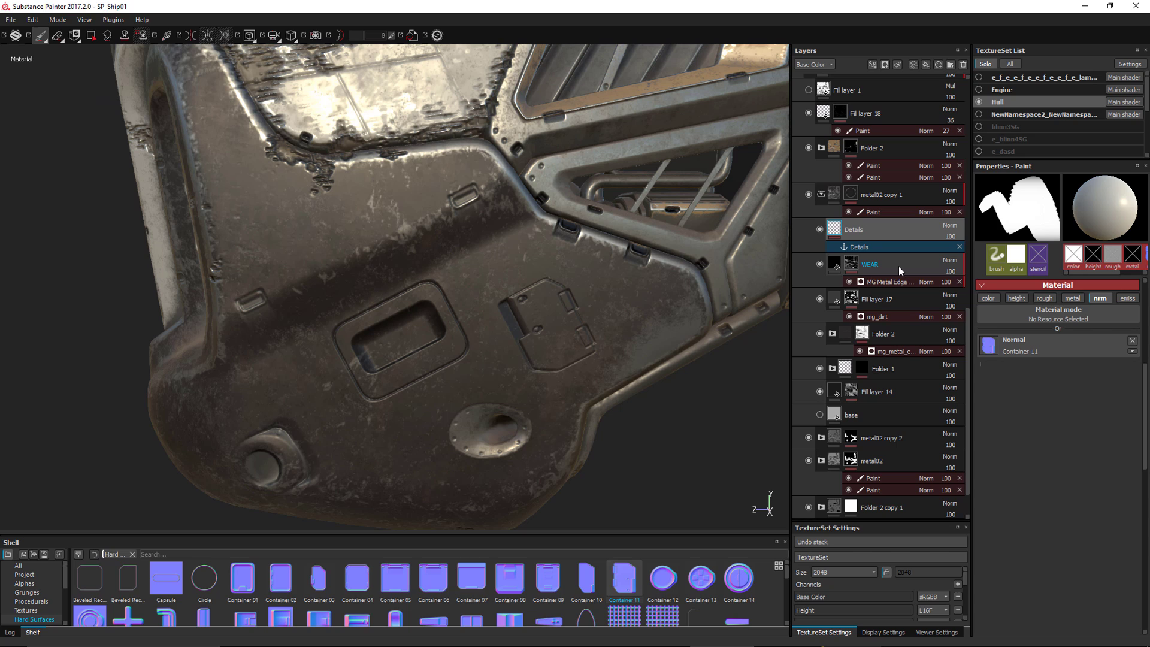
left_click_drag(884, 233, 889, 283)
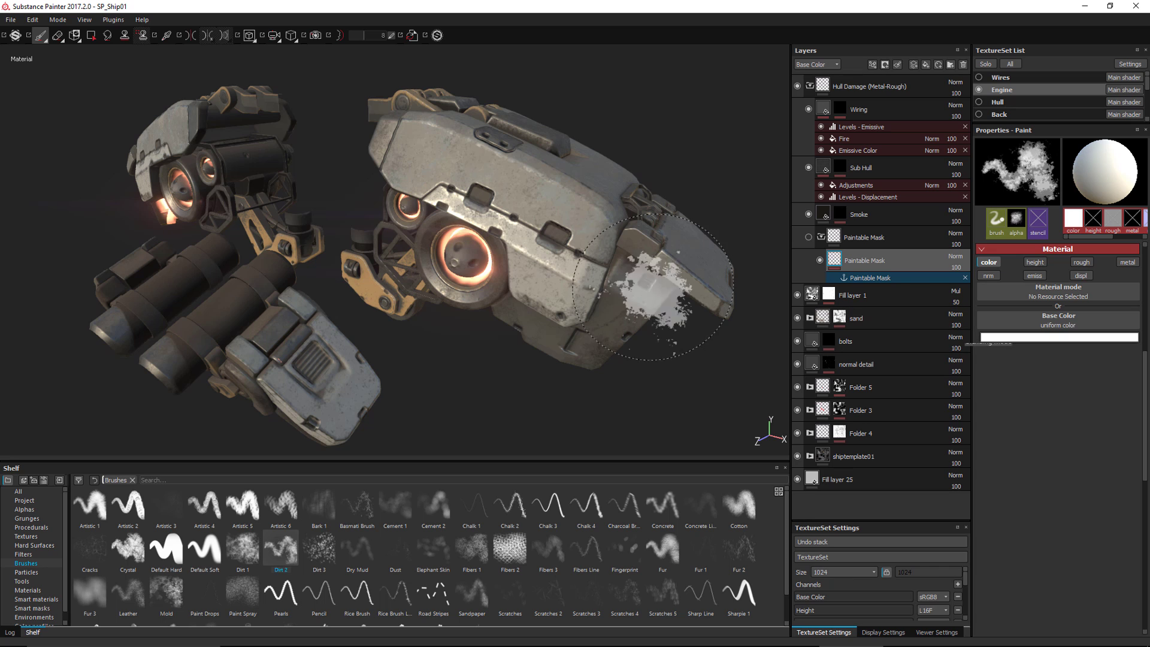
Paint wiring damage across the hull side and fire damage onto the lower hull.
mouse_move(421, 160)
left_mouse_down()
mouse_move(549, 229)
mouse_move(568, 309)
mouse_move(603, 353)
left_mouse_up()
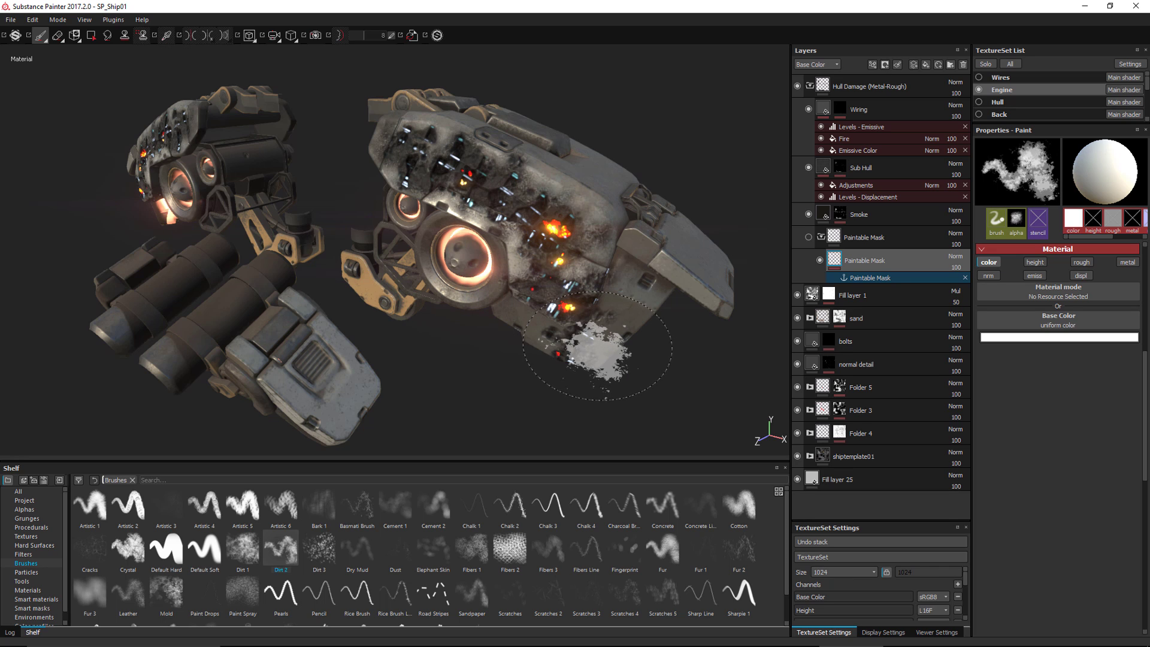
mouse_move(556, 343)
left_mouse_down()
mouse_move(595, 361)
mouse_move(596, 314)
left_mouse_up()
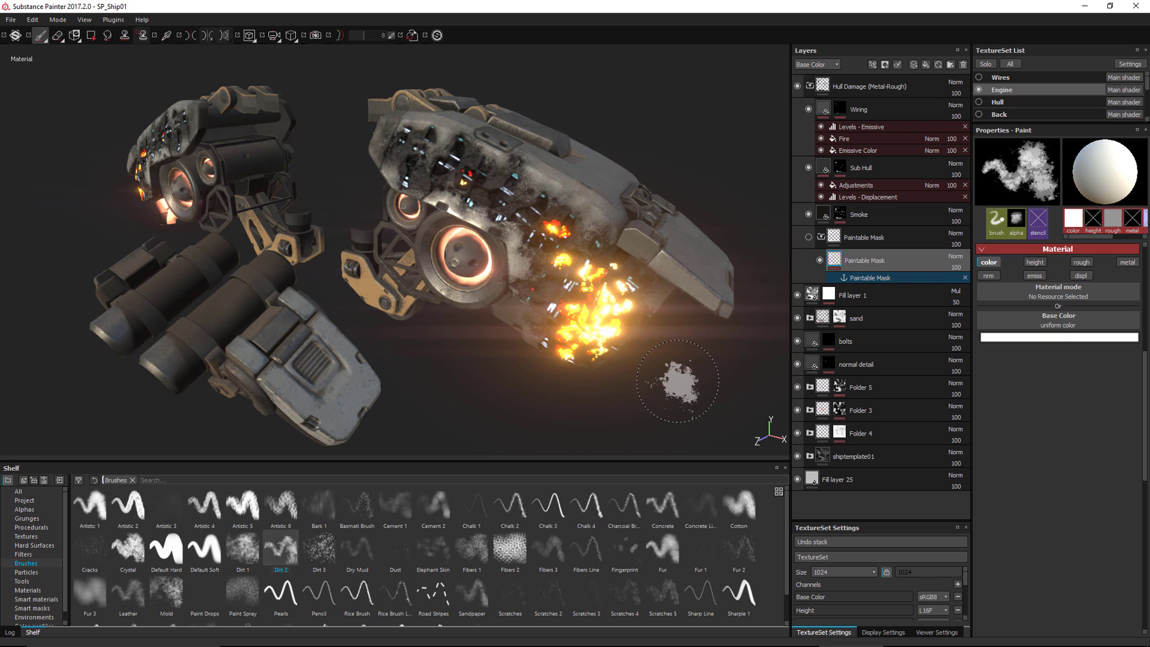
Set the Wiring mask fill's grayscale to the Paintable Mask anchor, reached through its References.
left_click(875, 278)
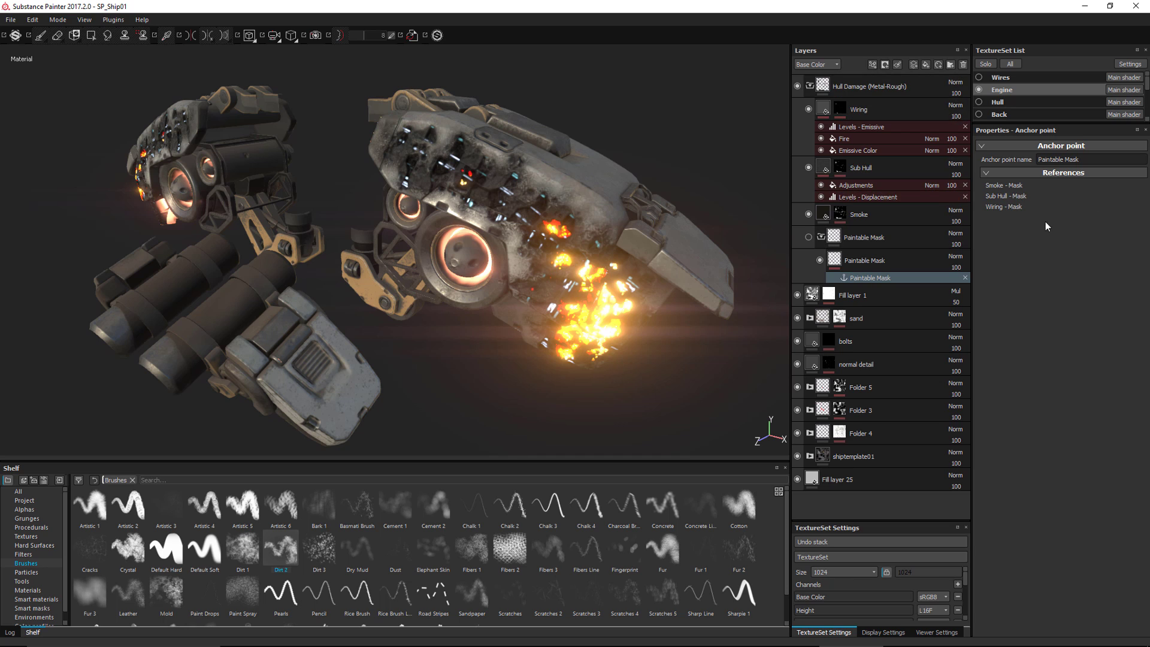
left_click(999, 207)
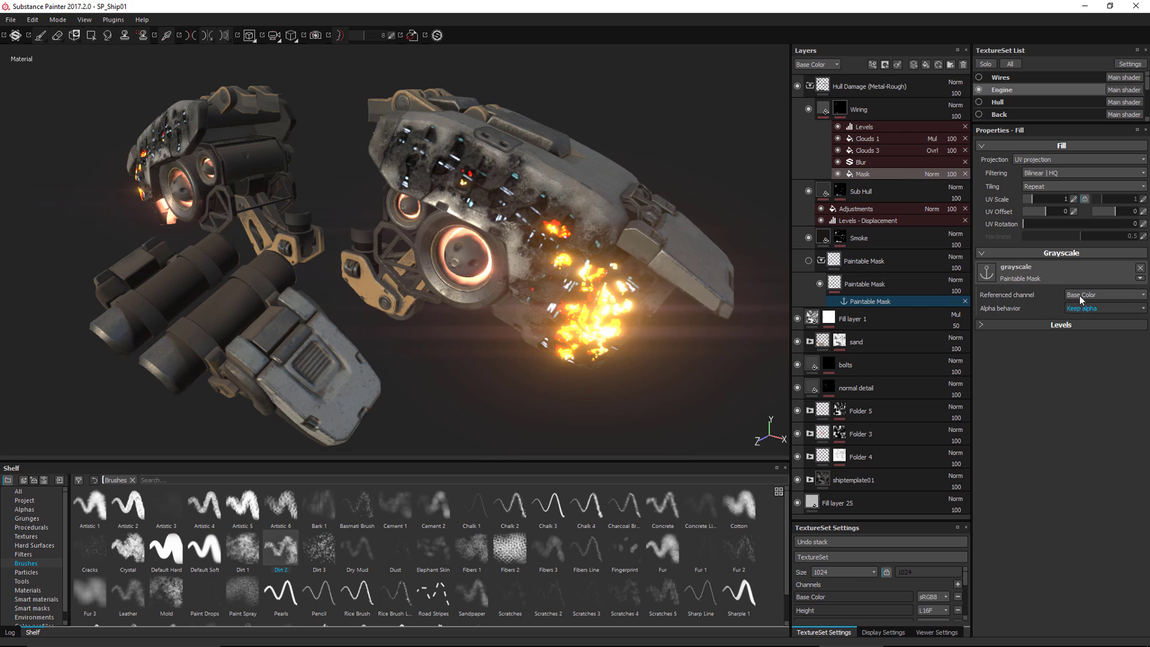
left_click(988, 274)
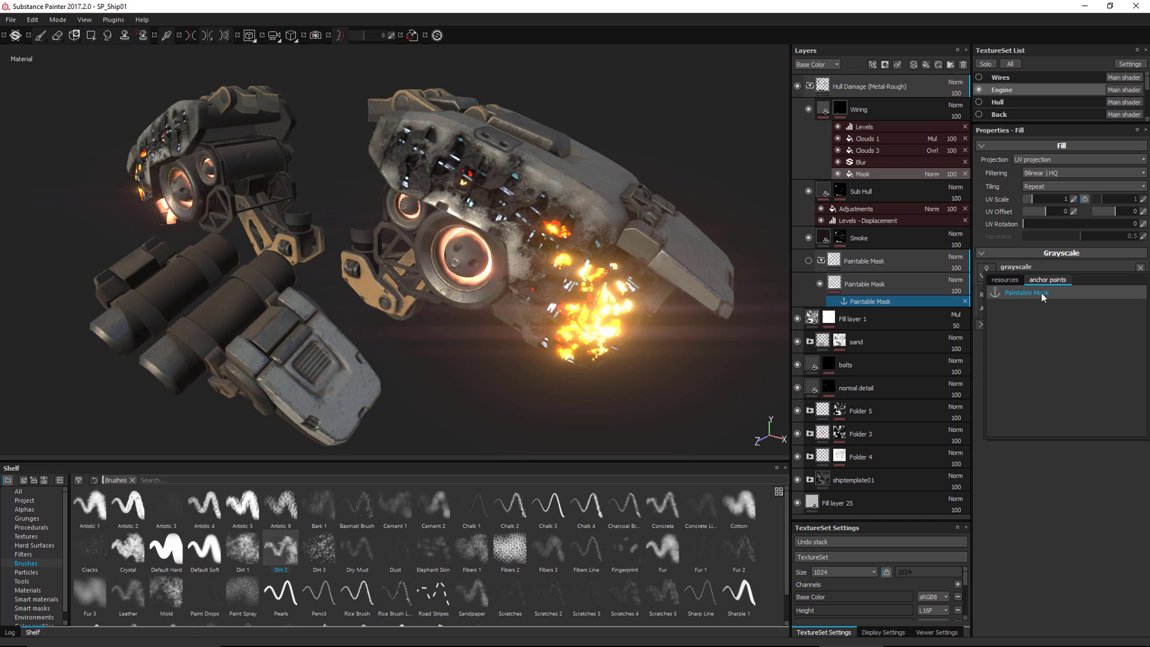
left_click(1039, 295)
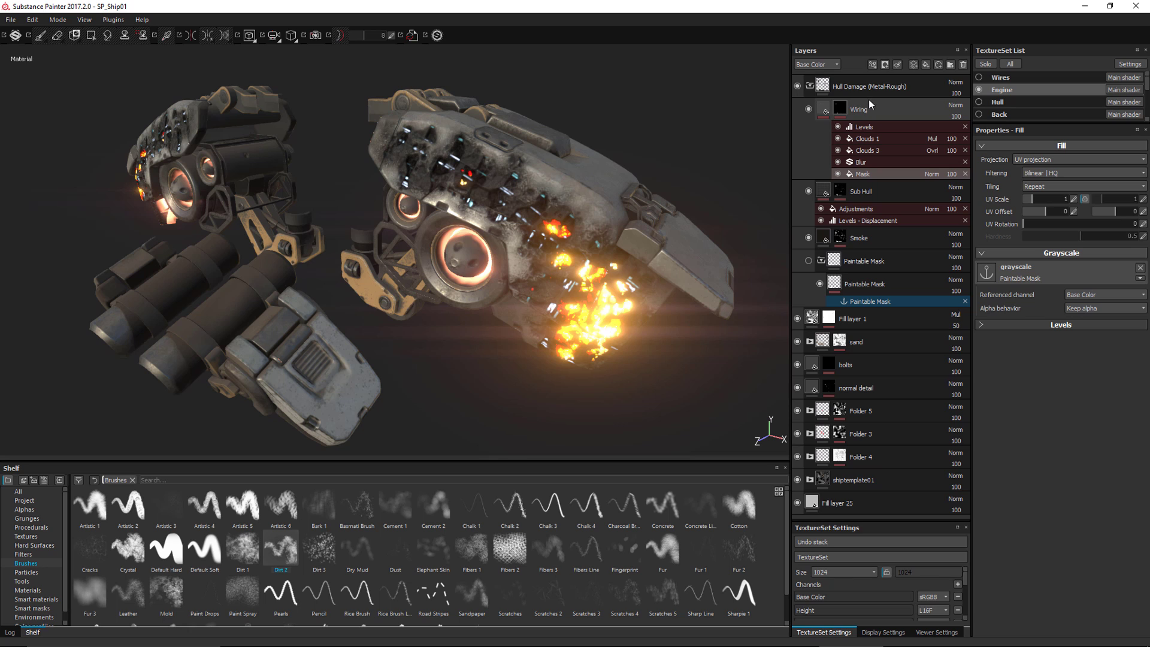
Inspect the Sub Hull and Smoke mask fills from the Paintable Mask anchor's References list.
left_click(871, 302)
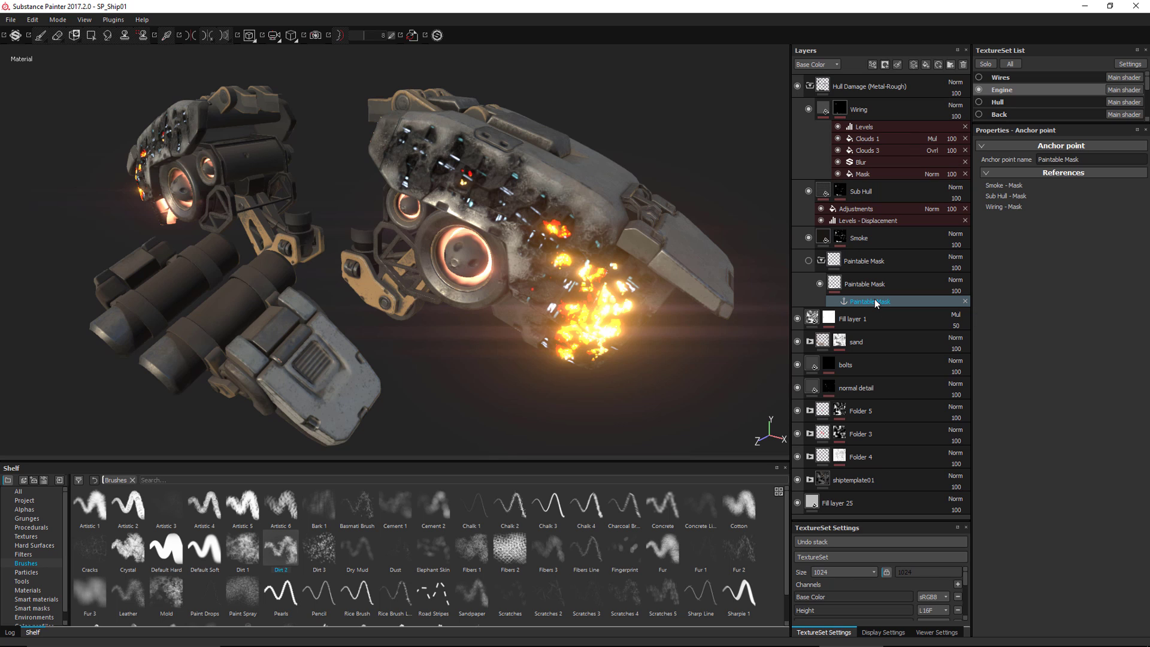
left_click(1004, 196)
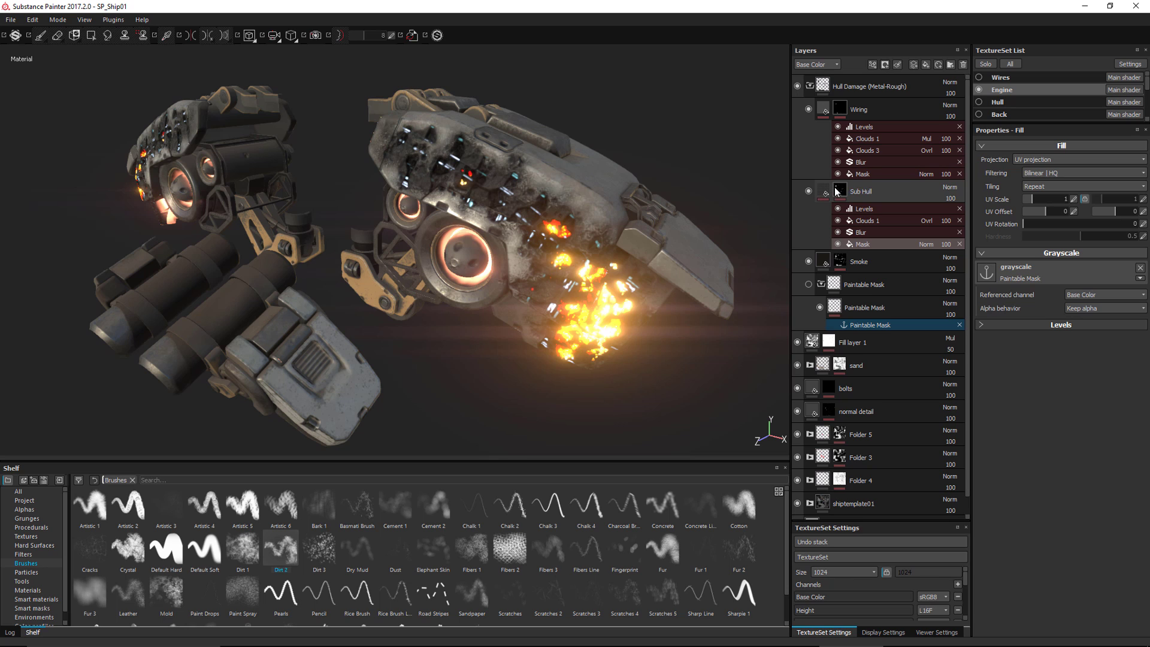
left_click(876, 324)
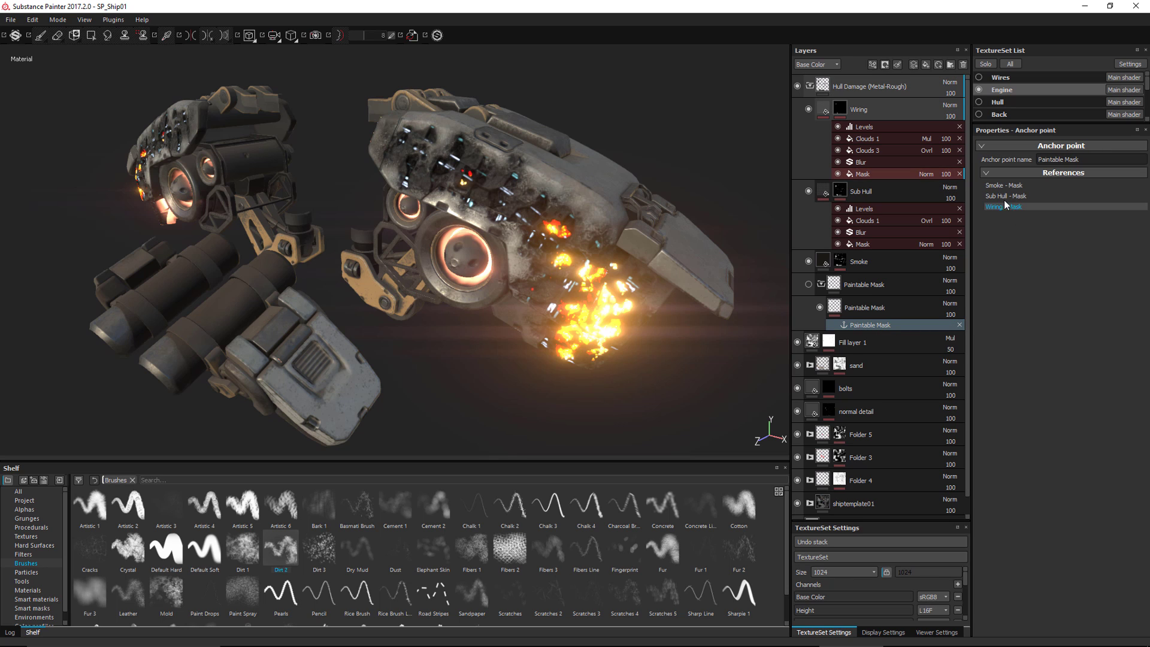
left_click(876, 268)
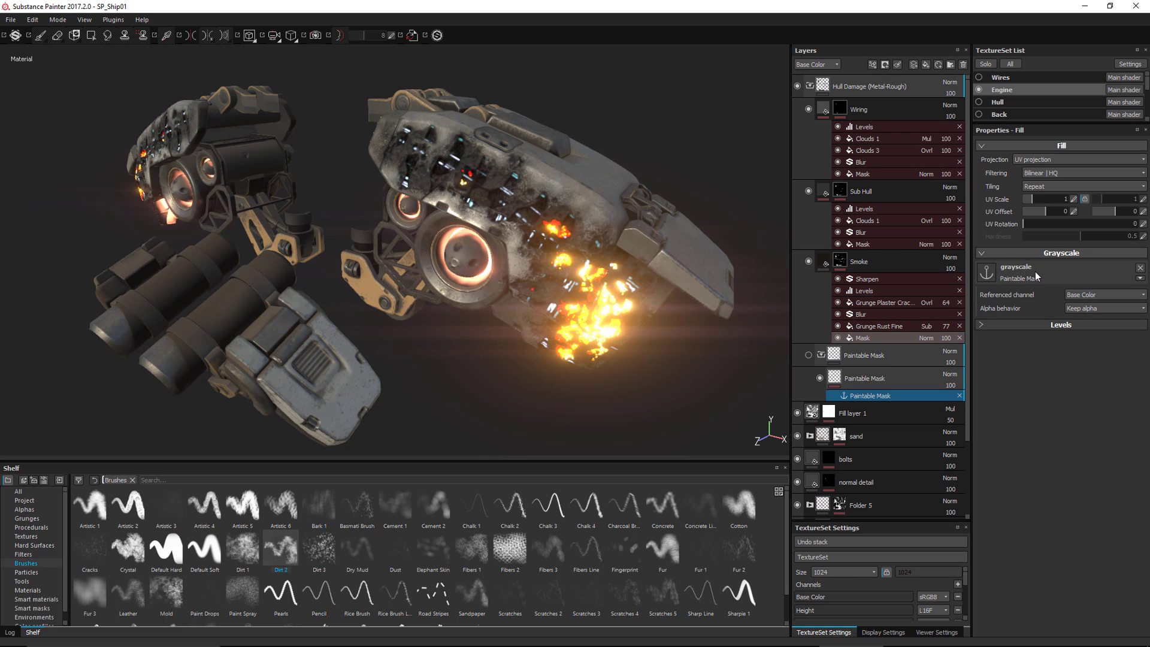
key("1")
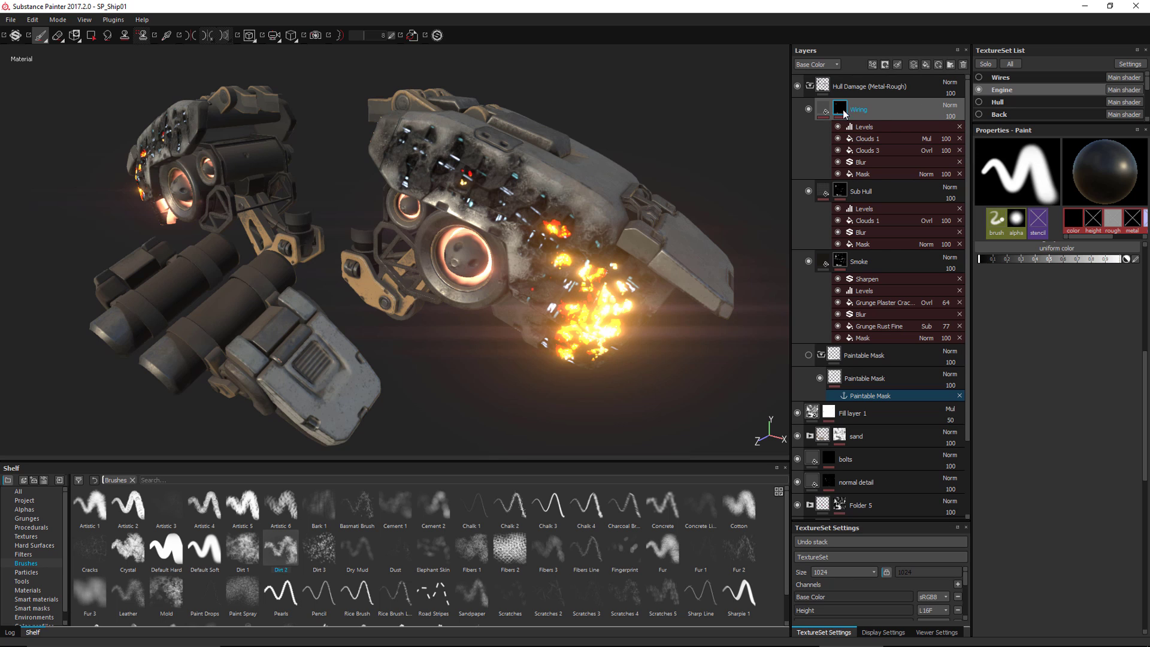
Expand the Wiring folder and inspect the Fire fill layer's Clouds 1 emissive settings.
left_click(820, 112)
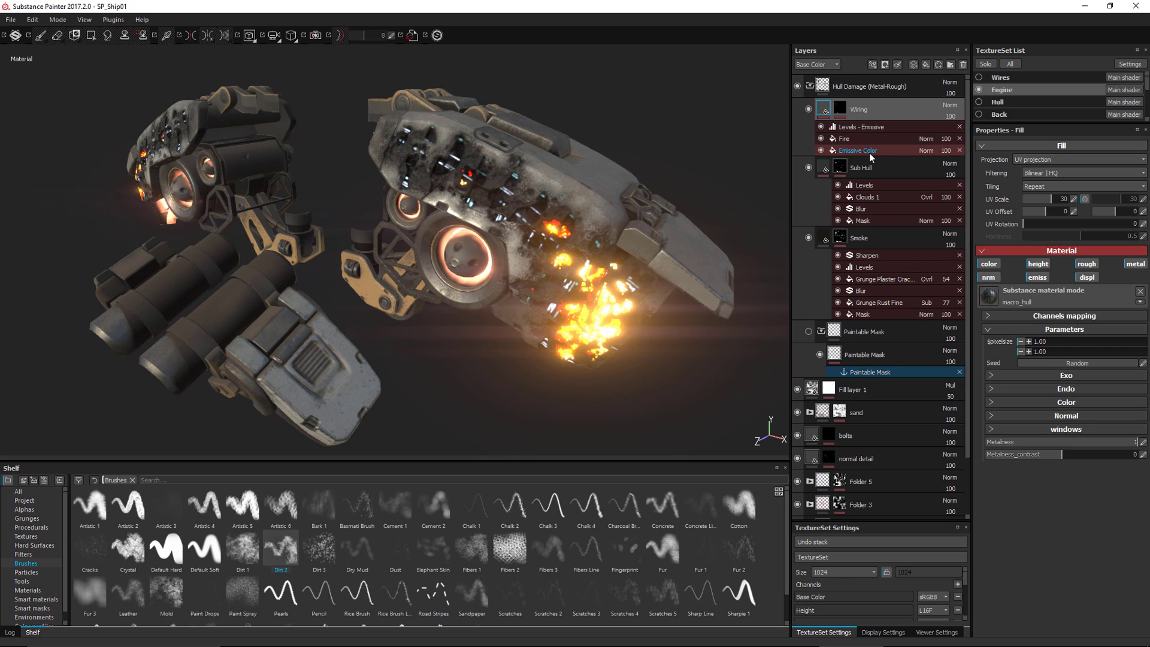
left_click(851, 138)
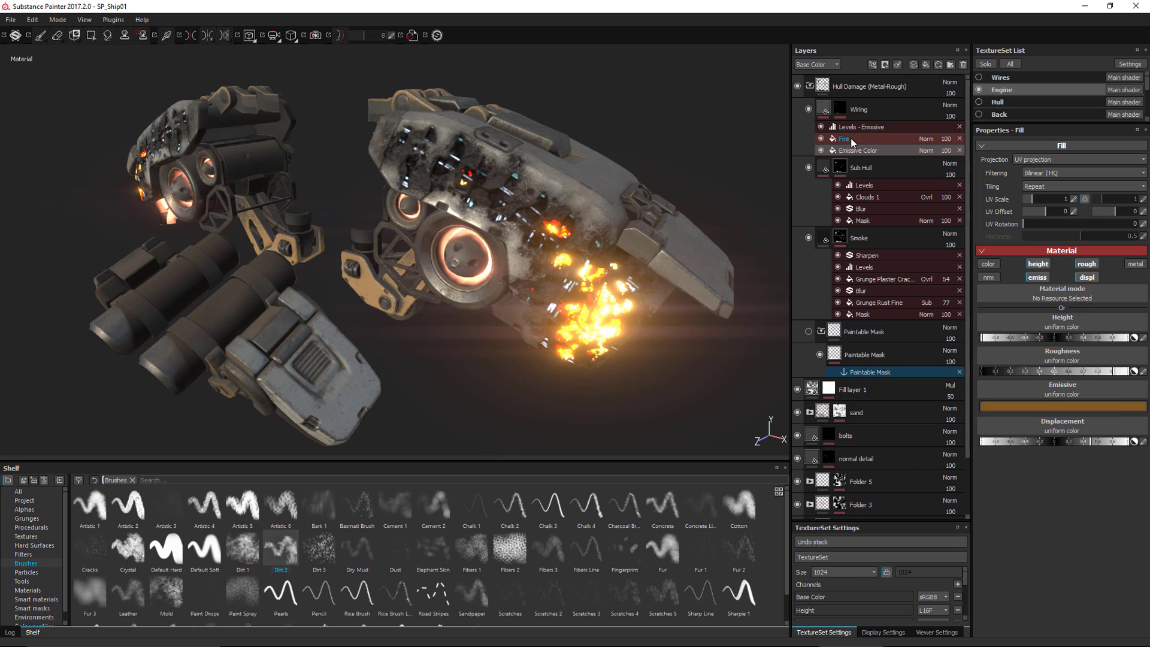
left_click(851, 138)
double_click(860, 139)
type("re")
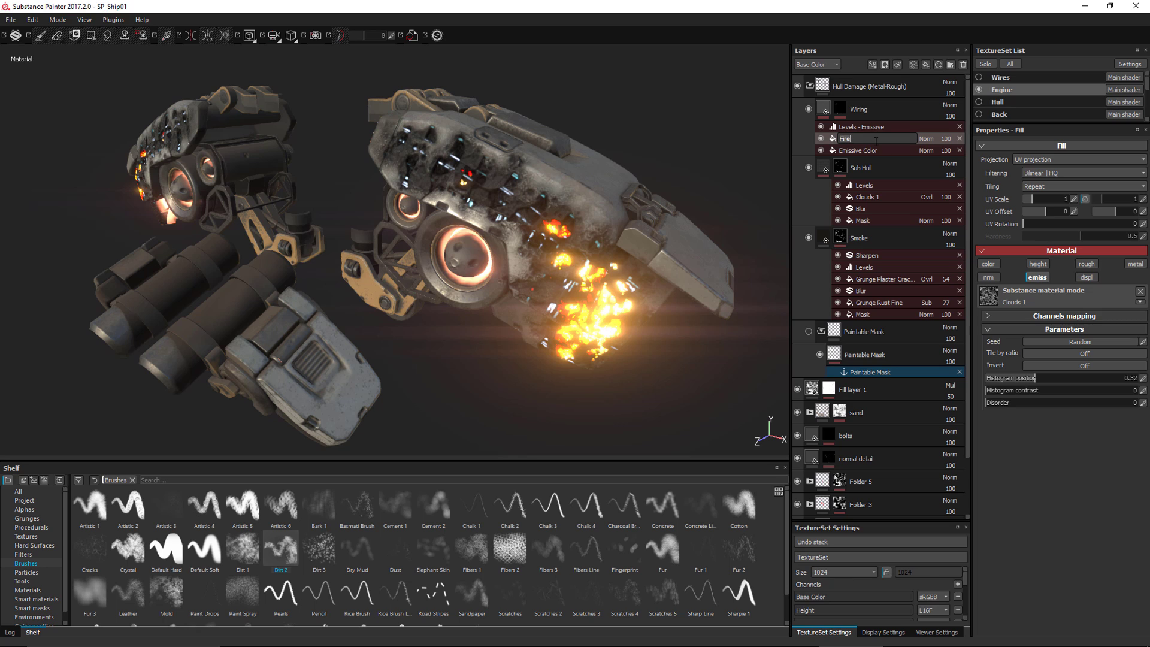
left_click(876, 64)
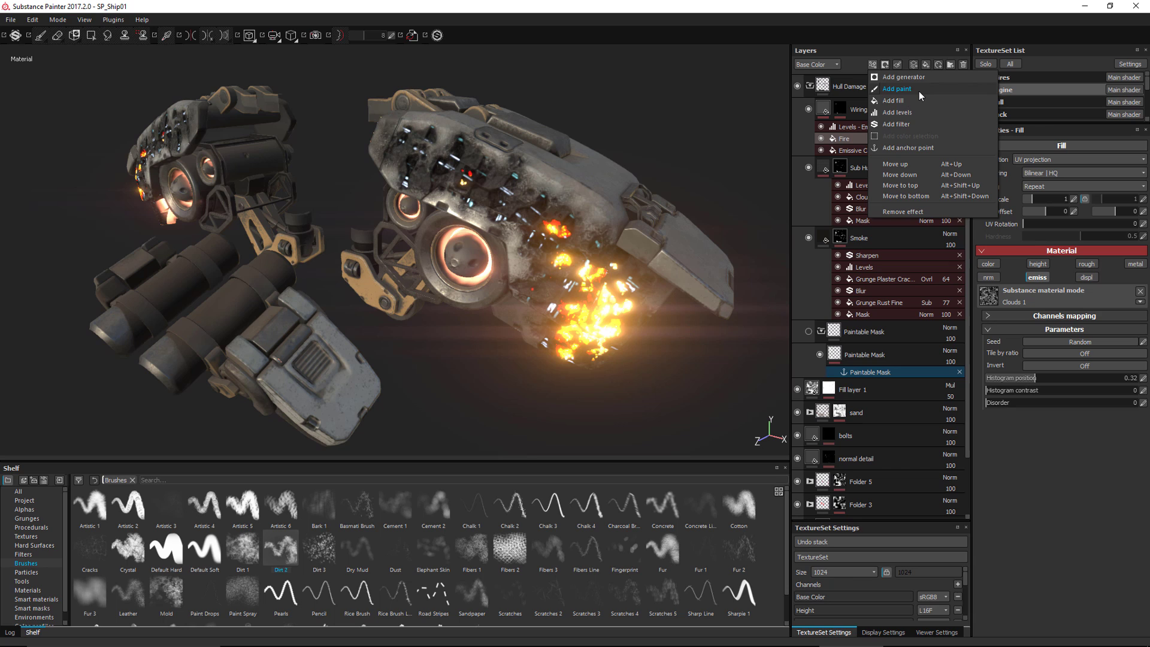